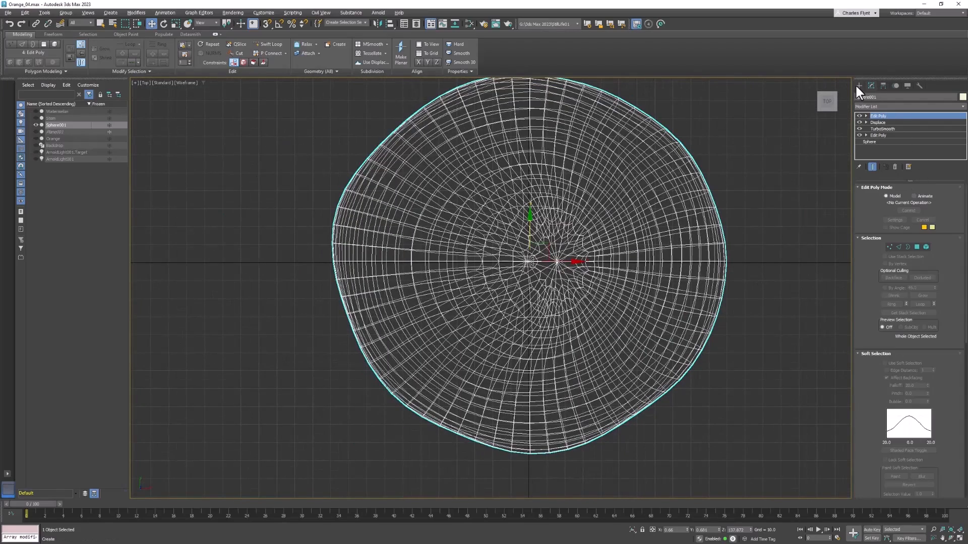
- Create a cylinder with a radius of about 6 centred on the pear's pole in the Top view
click(859, 85)
click(888, 153)
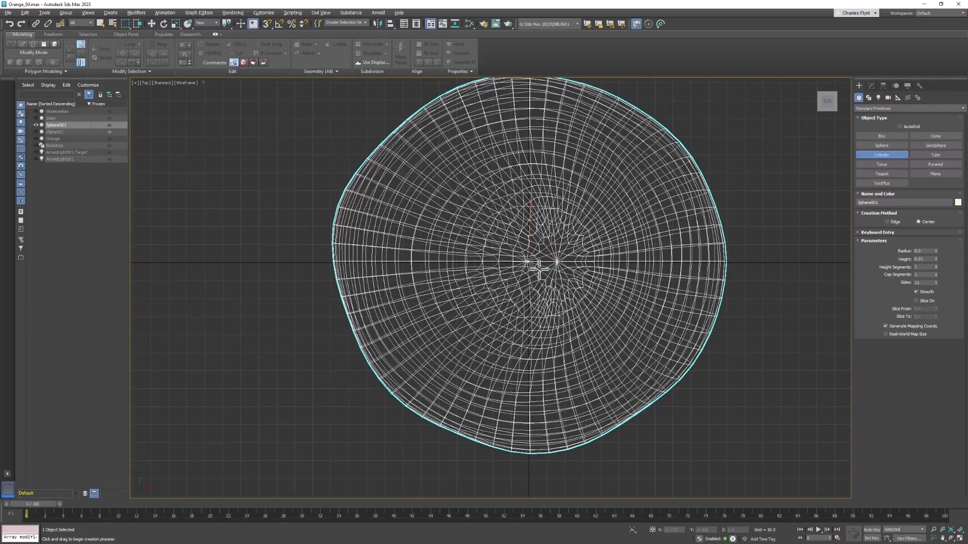
drag(557, 262, 565, 273)
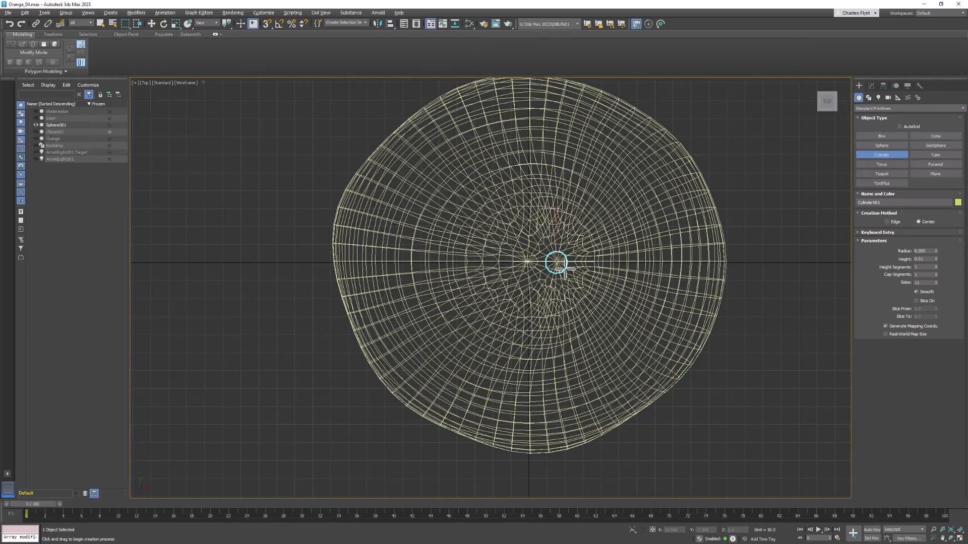
click(573, 186)
right_click(571, 190)
click(871, 86)
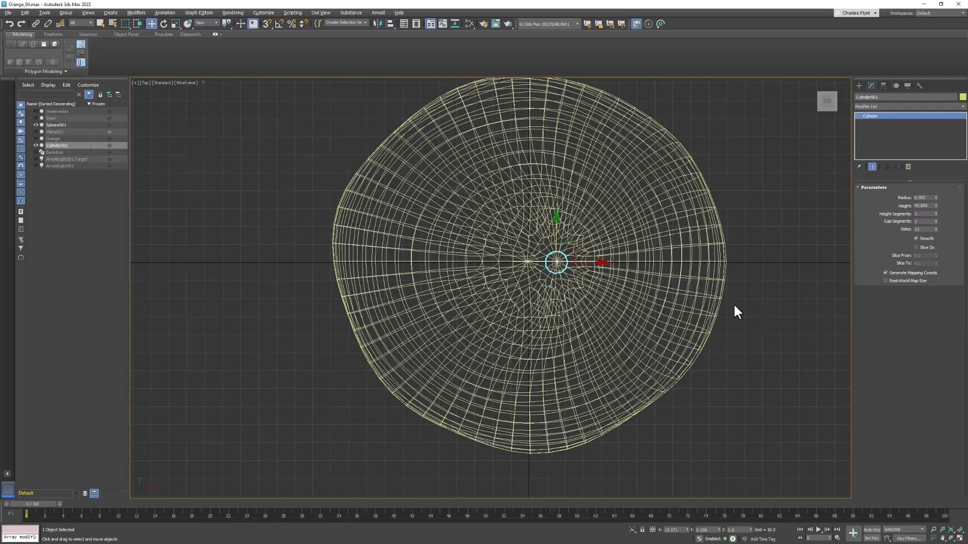
- Raise the cylinder vertically from the pear's base to the pear's tip, working in the Front view
key(f)
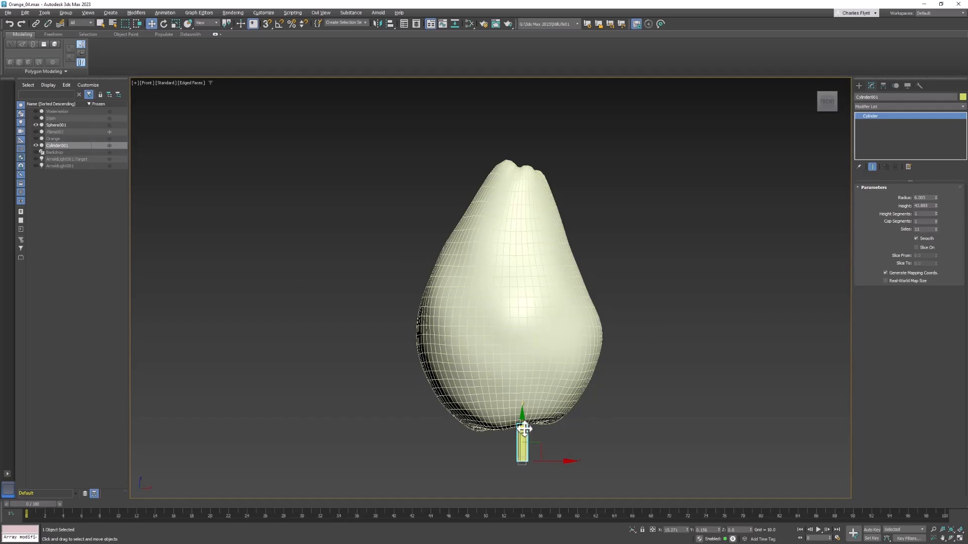
drag(525, 428, 527, 139)
key(p)
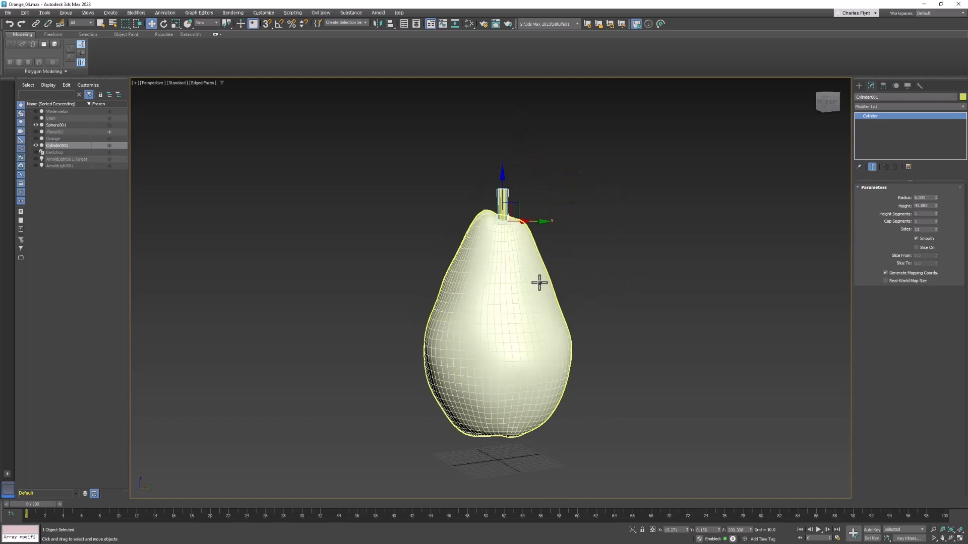
- Centre the cylinder in the dimple at the pear's tip and lower it slightly into the surface
middle_drag(538, 281, 787, 469)
scroll(575, 447, up, 7)
scroll(576, 449, down, 5)
scroll(576, 449, up, 5)
alt+middle_drag(616, 272, 604, 303)
scroll(592, 308, down, 3)
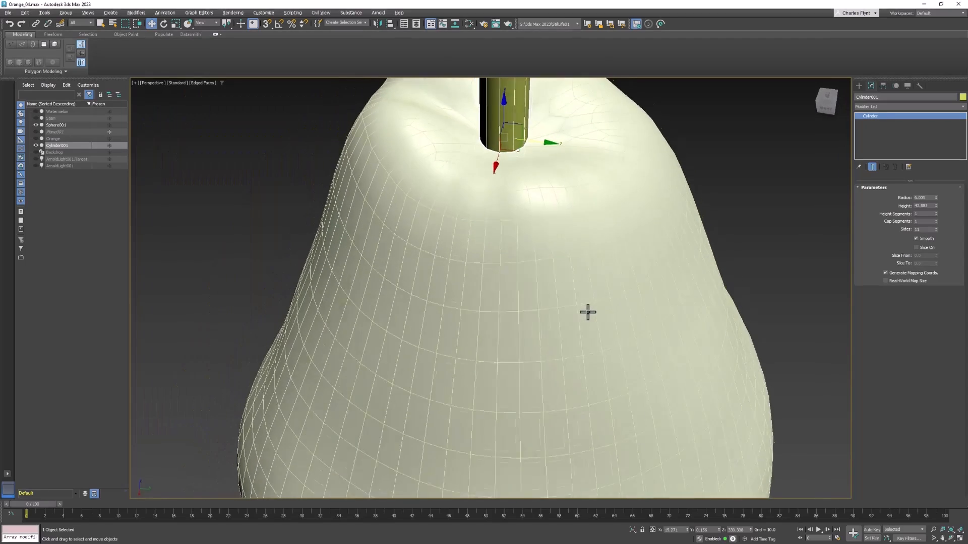
key(z)
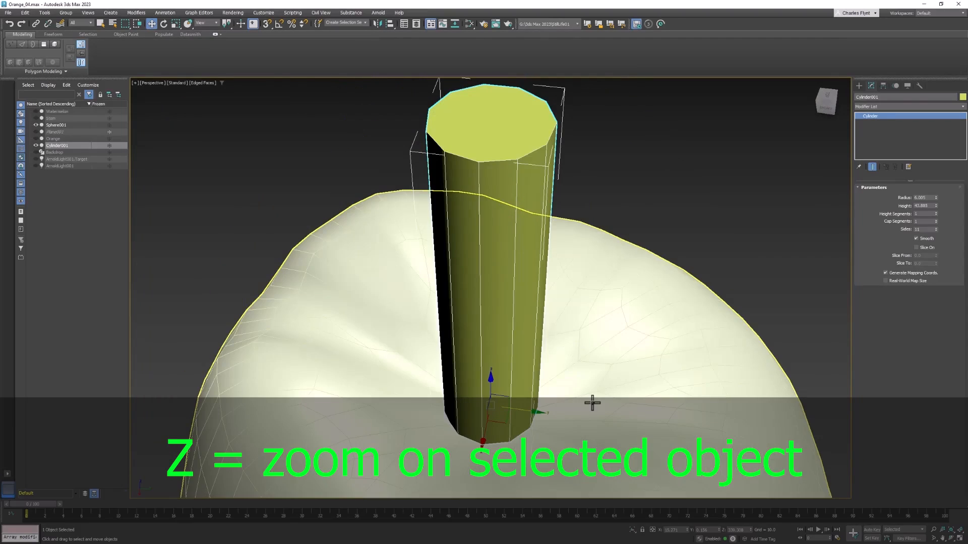
scroll(592, 403, down, 6)
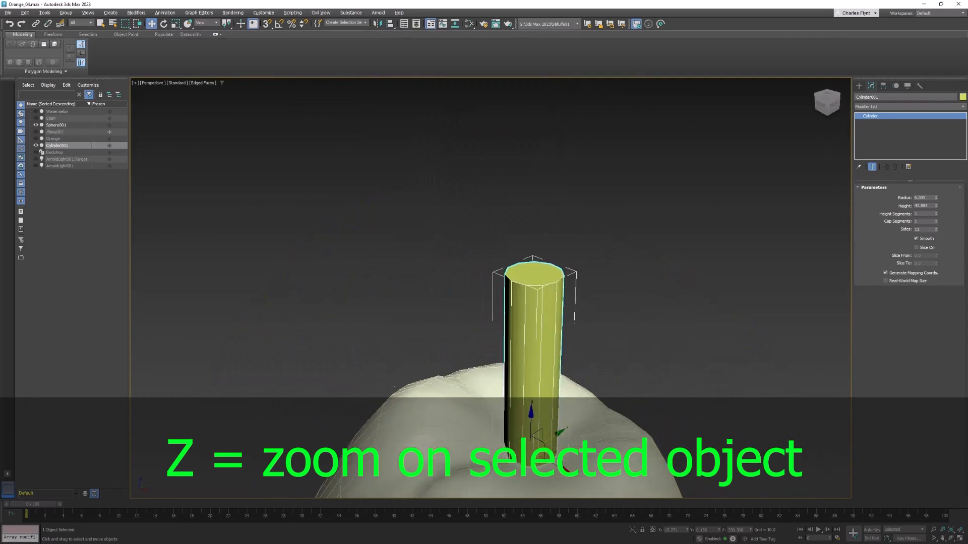
alt+middle_drag(592, 402, 542, 451)
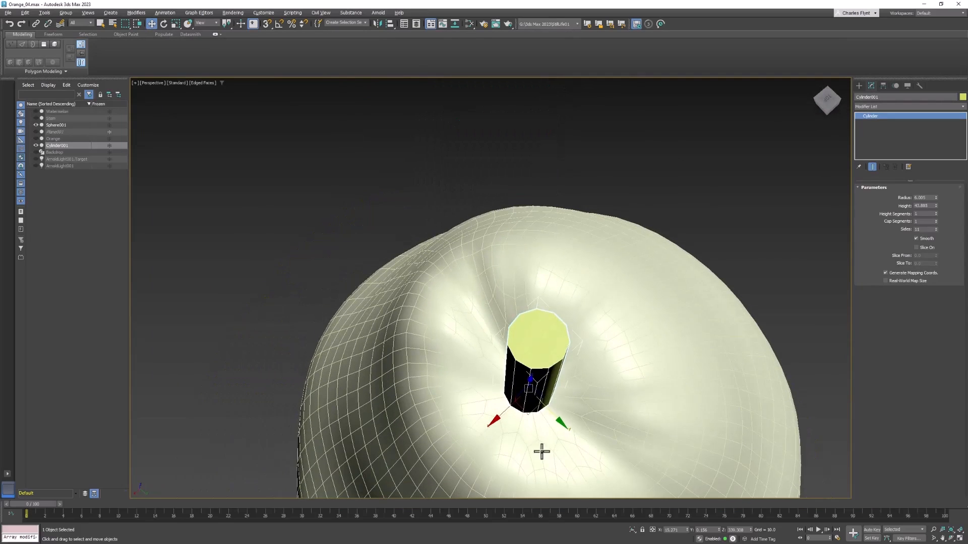
drag(523, 407, 536, 412)
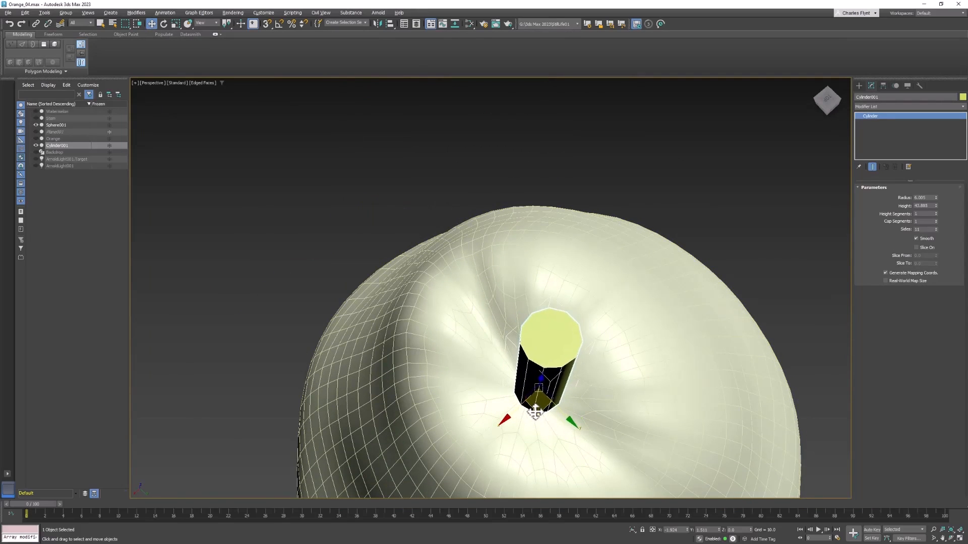
alt+middle_drag(549, 417, 601, 369)
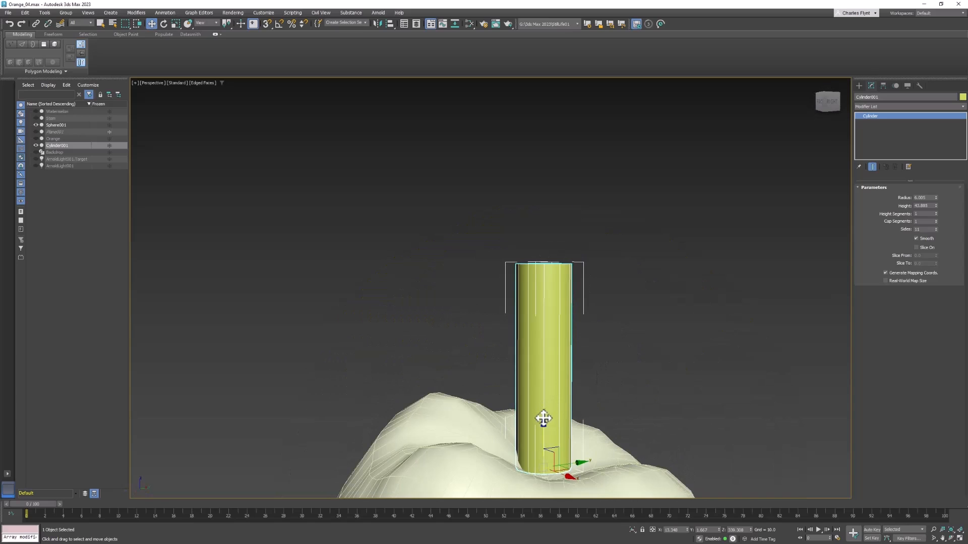
drag(544, 418, 543, 428)
alt+middle_drag(562, 430, 558, 324)
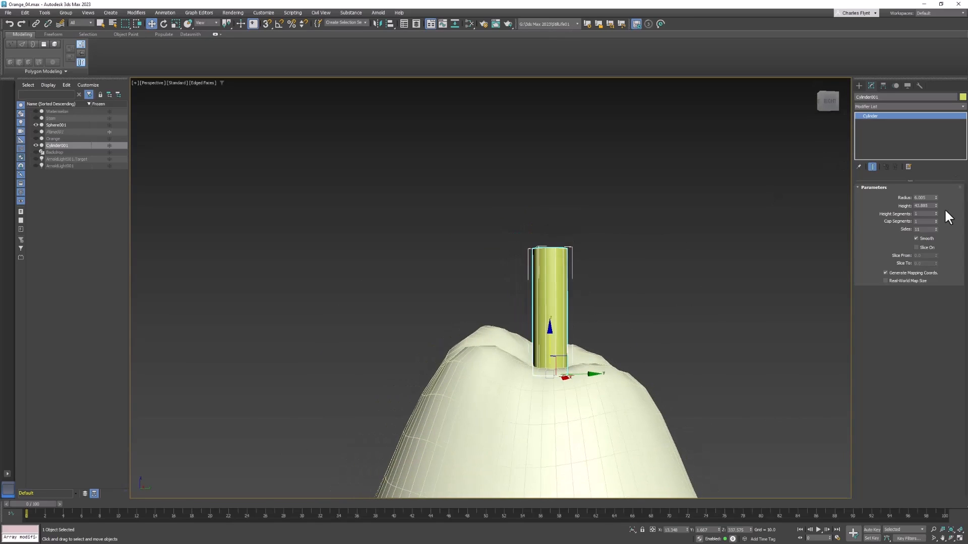
- Reduce the stem cylinder's radius to about 3 and set its height segments to 5
drag(935, 198, 940, 218)
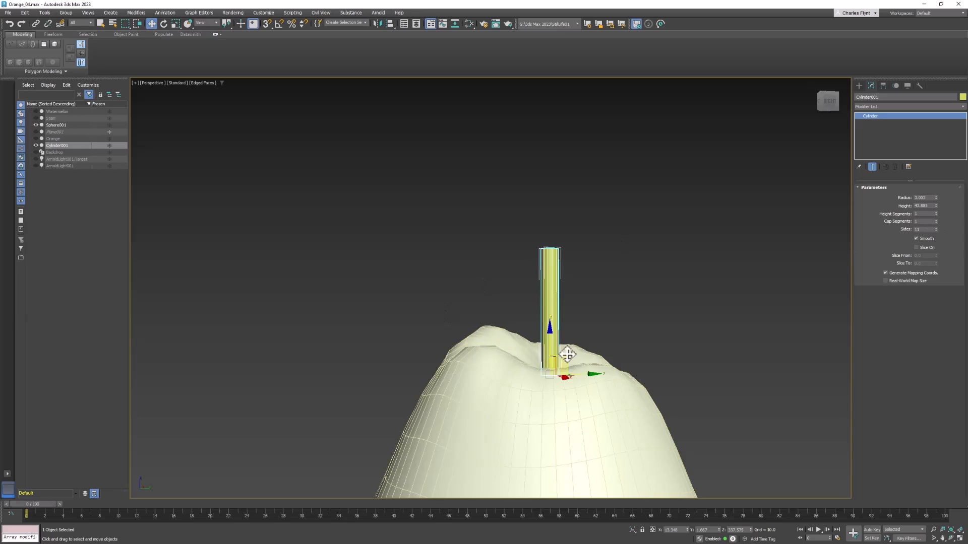
scroll(568, 382, up, 3)
scroll(628, 281, up, 2)
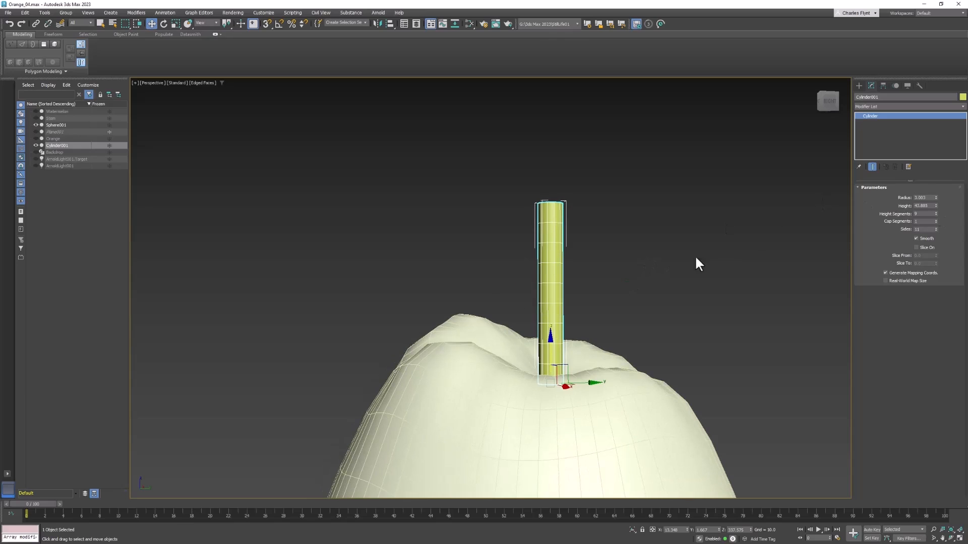
middle_drag(470, 299, 476, 293)
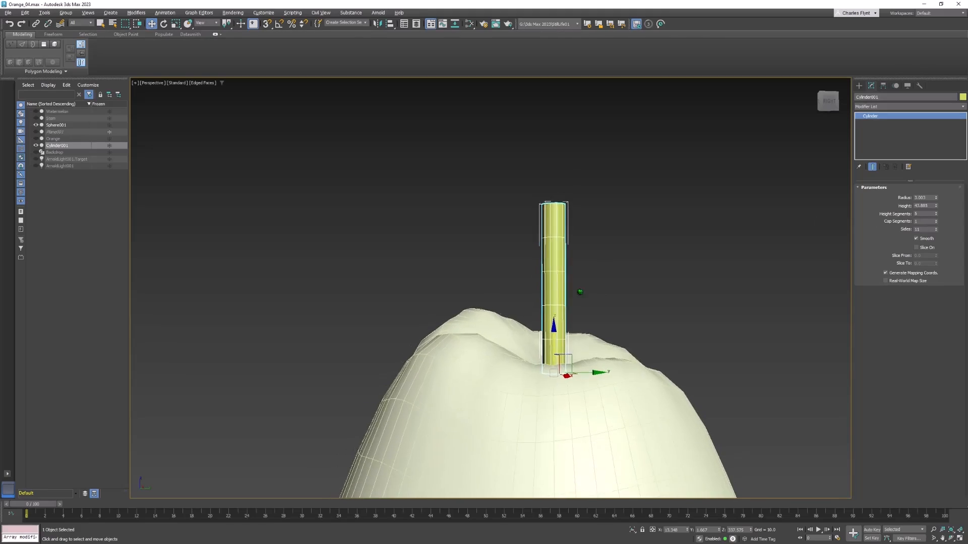
scroll(582, 300, up, 3)
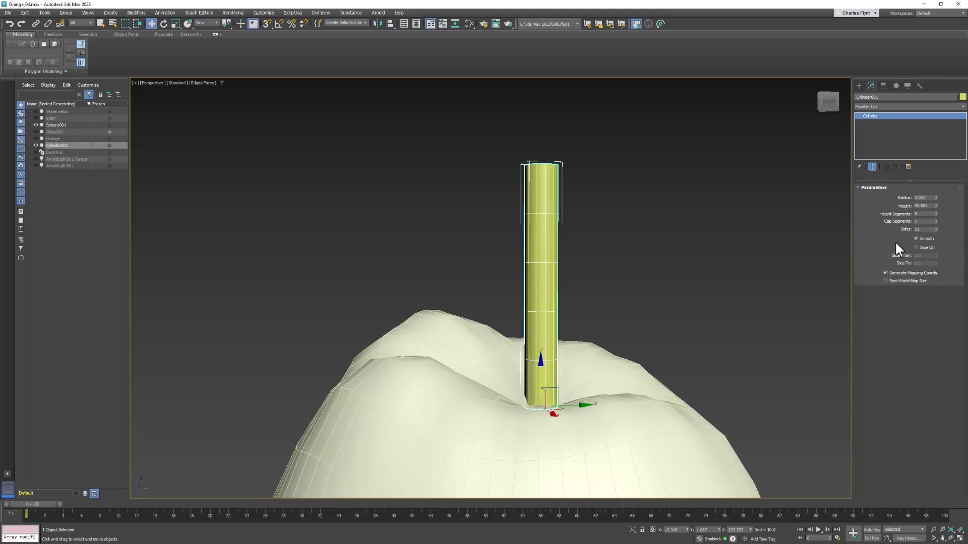
- Convert the stem cylinder to an Editable Poly
right_click(541, 210)
mouse_move(570, 277)
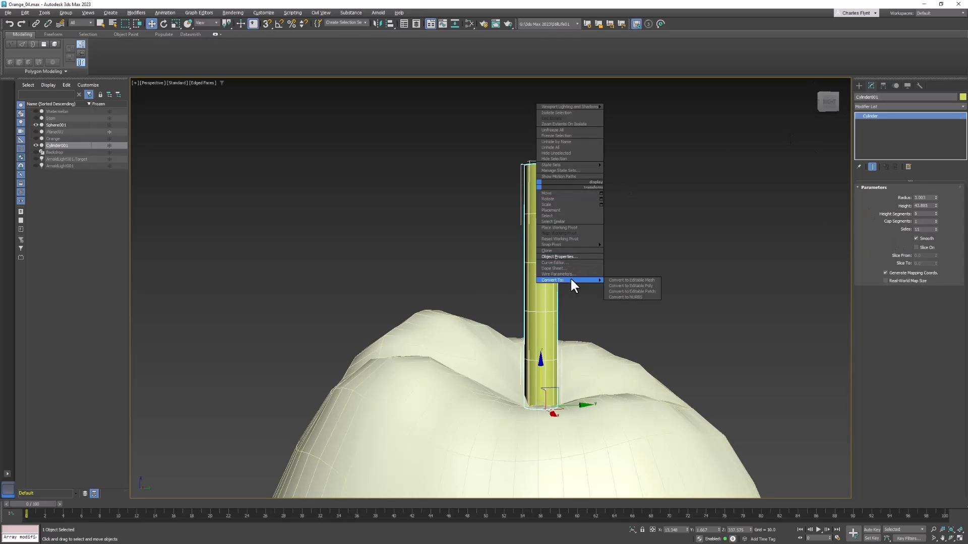
click(621, 283)
- Delete the cap polygon at the stem's top end
alt+middle_drag(621, 283, 585, 287)
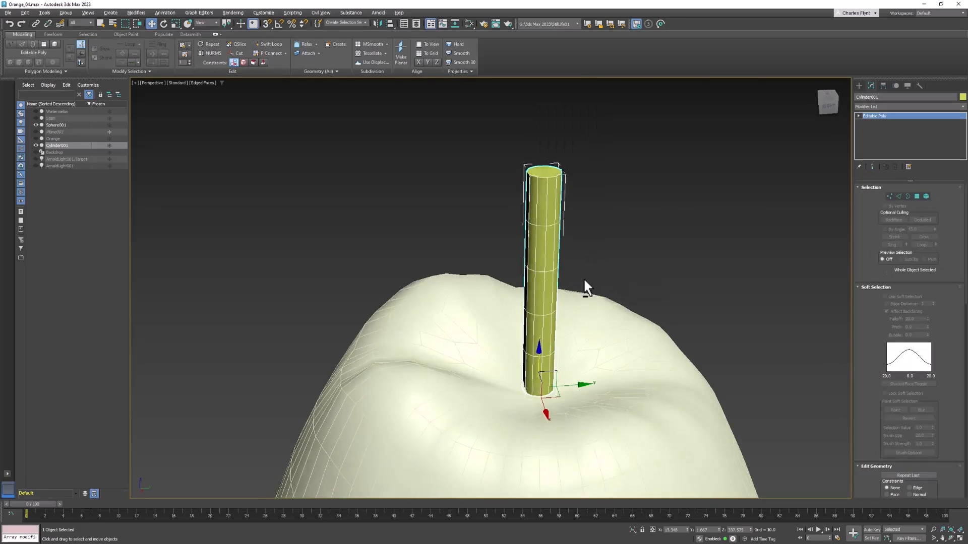
click(917, 196)
click(549, 174)
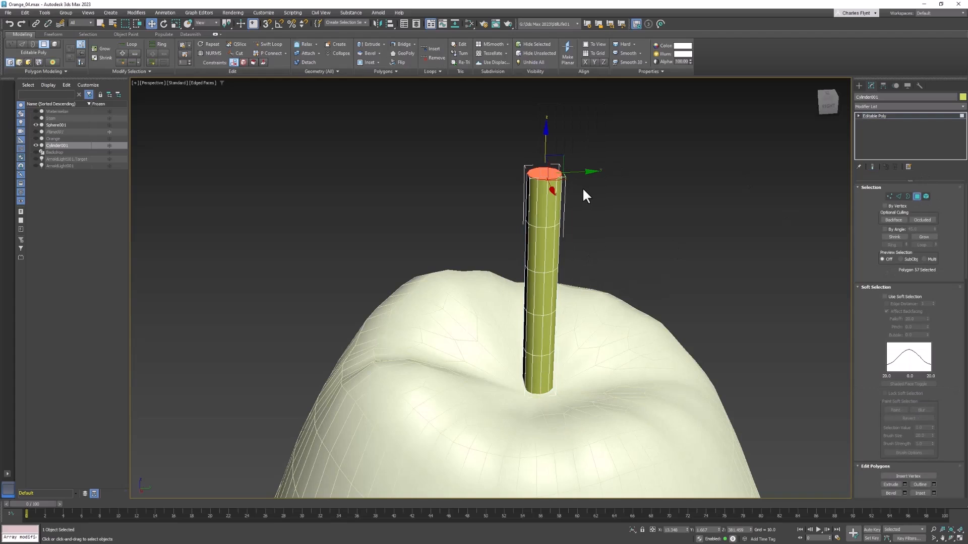
key(Delete)
alt+middle_drag(582, 187, 835, 239)
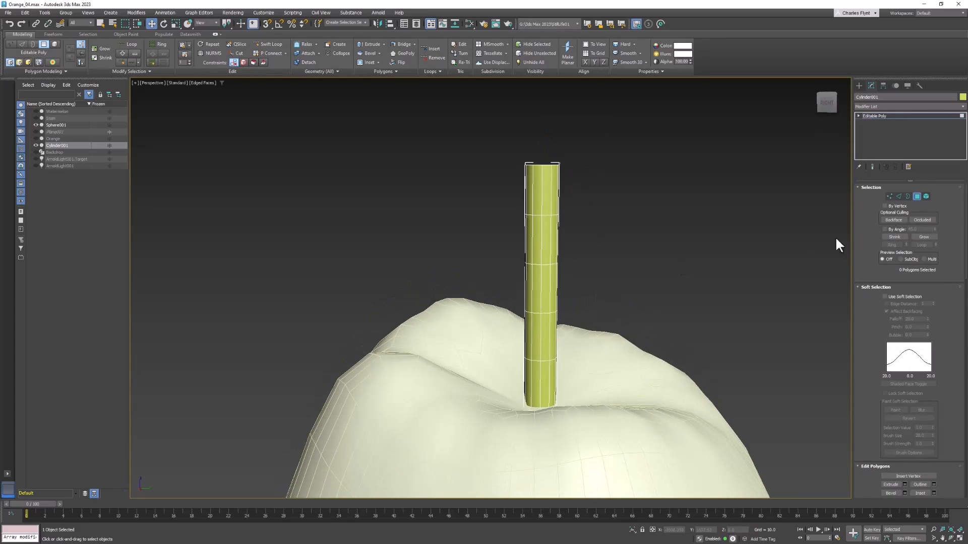
- Scale the stem's top ring of vertices outward uniformly to flare its open end
click(890, 196)
drag(468, 141, 601, 187)
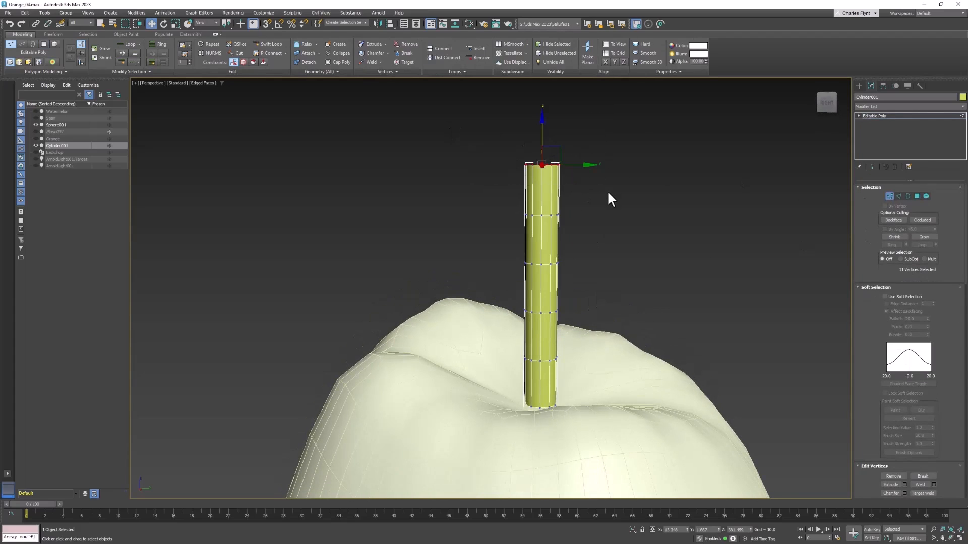
click(174, 23)
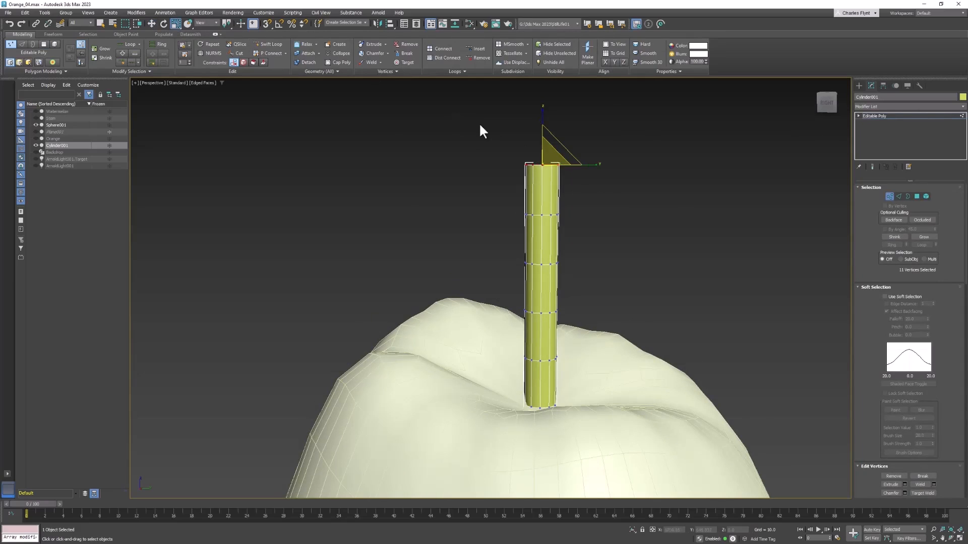
alt+middle_drag(569, 202, 540, 182)
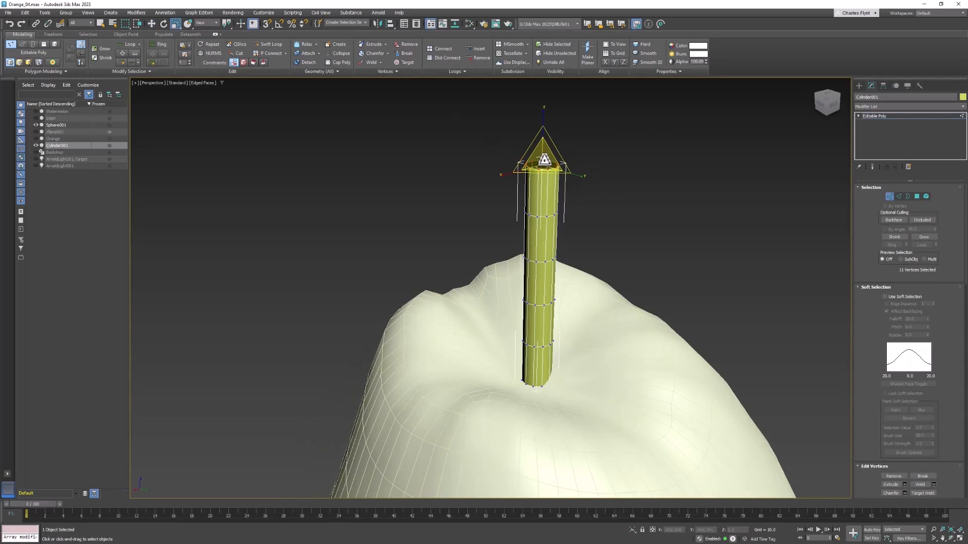
mouse_move(543, 159)
mouse_down()
mouse_move(583, 137)
mouse_move(549, 154)
mouse_up()
- Scale the second vertex ring from the stem's top slightly outward to soften the flare
alt+middle_drag(562, 212, 526, 226)
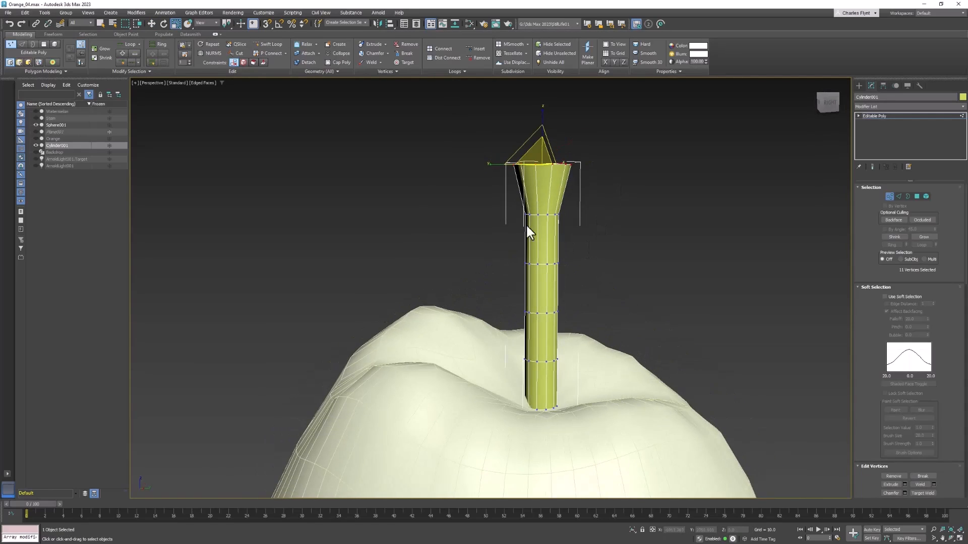
drag(608, 231, 609, 232)
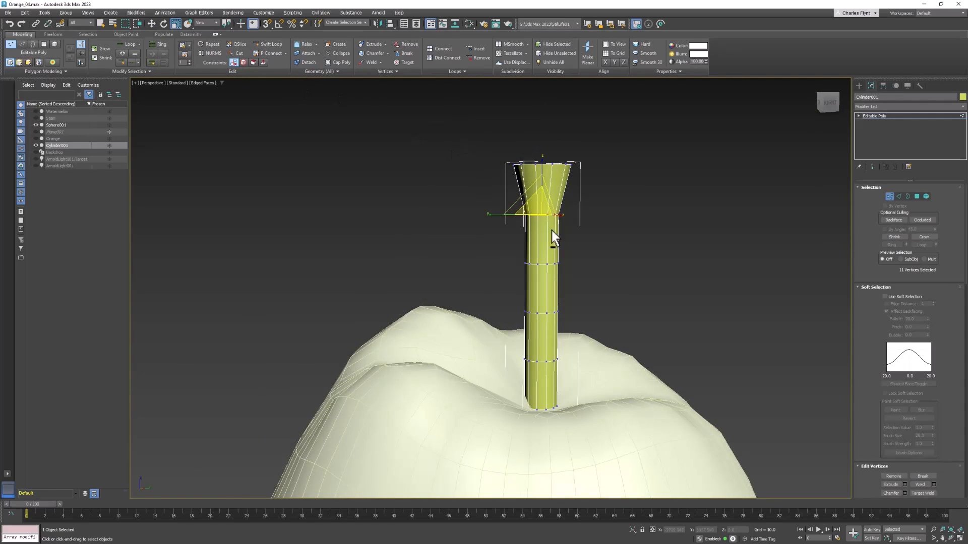
alt+middle_drag(555, 238, 524, 199)
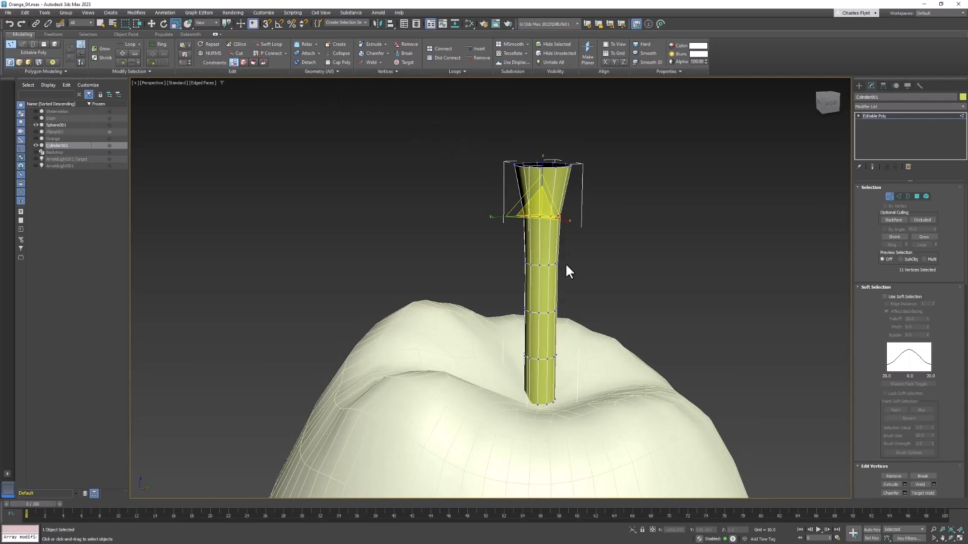
alt+middle_drag(569, 272, 533, 216)
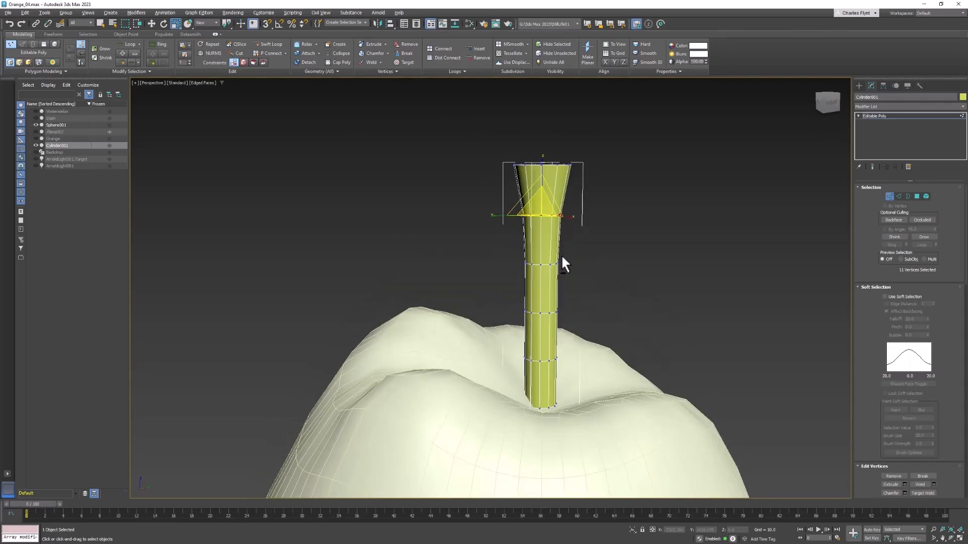
alt+middle_drag(566, 264, 530, 202)
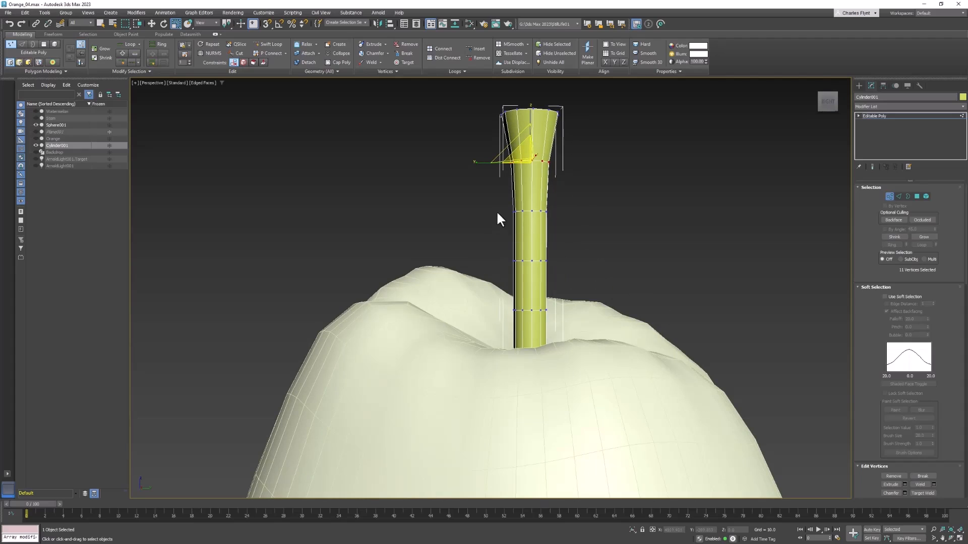
- Scale the stem's third vertex ring from the top slightly, and rescale the ring just above its base
drag(592, 237, 593, 234)
alt+middle_drag(519, 207, 521, 204)
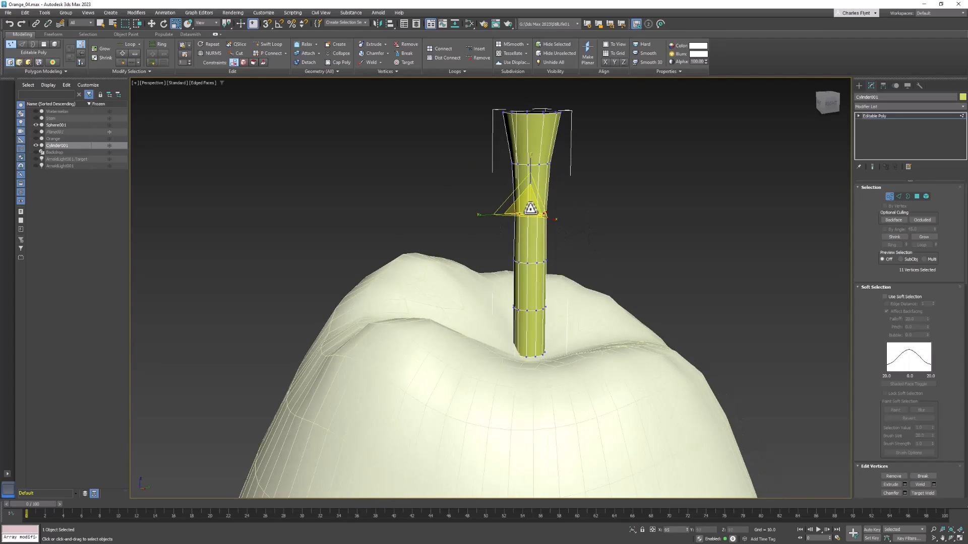
drag(528, 213, 529, 260)
alt+middle_drag(530, 265, 531, 257)
drag(496, 278, 558, 302)
alt+middle_drag(543, 301, 534, 297)
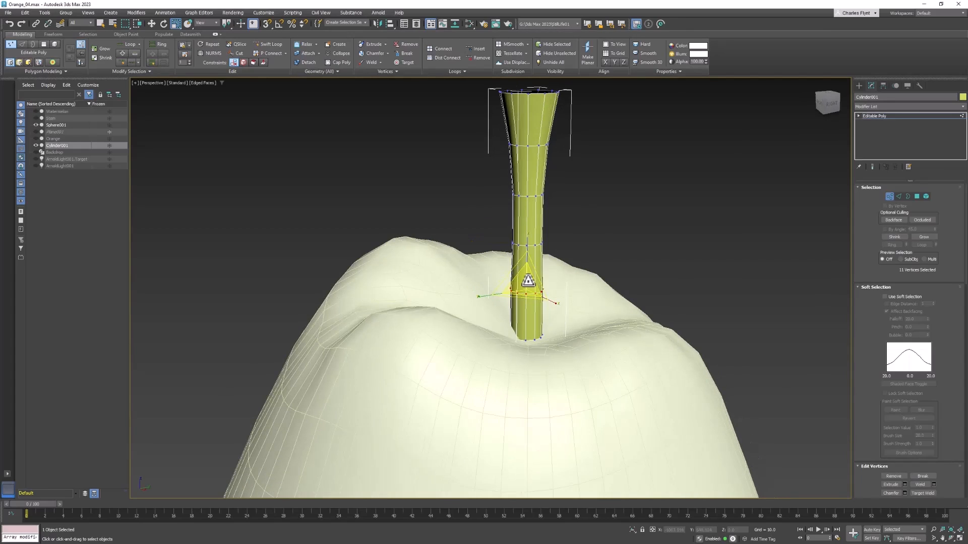
drag(527, 283, 522, 288)
- Move the stem's top ring of vertices down a little to shorten the flared end
alt+middle_drag(538, 290, 514, 320)
scroll(524, 305, down, 4)
scroll(522, 300, up, 6)
scroll(523, 301, down, 2)
middle_drag(549, 176, 537, 289)
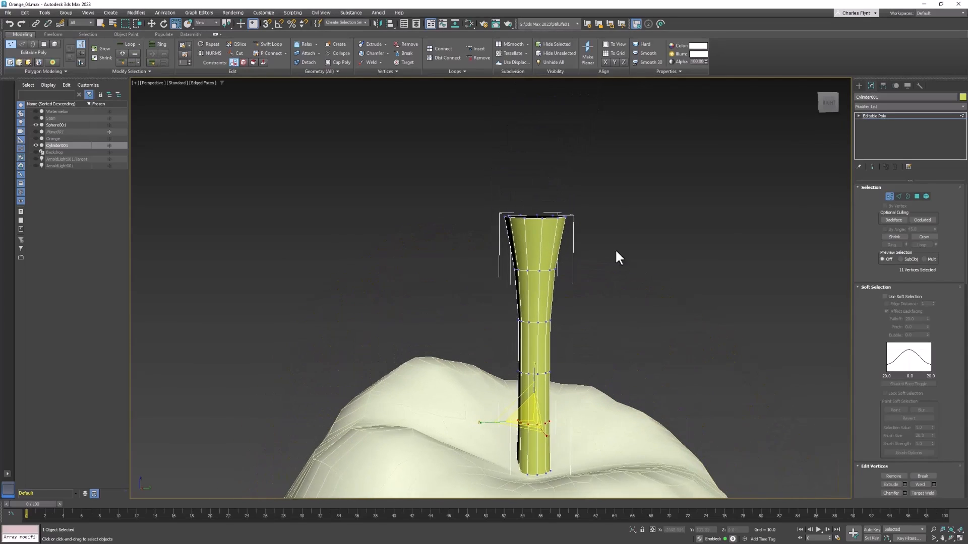
drag(495, 166, 631, 249)
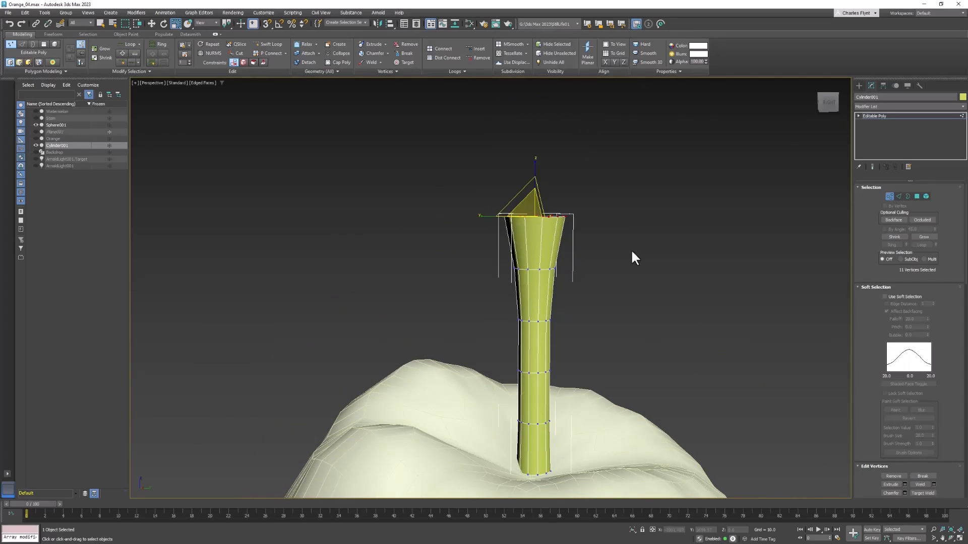
click(152, 24)
drag(536, 173, 537, 196)
- Extend the stem's open top border upward to add a short collar of new faces
alt+middle_drag(637, 253, 639, 273)
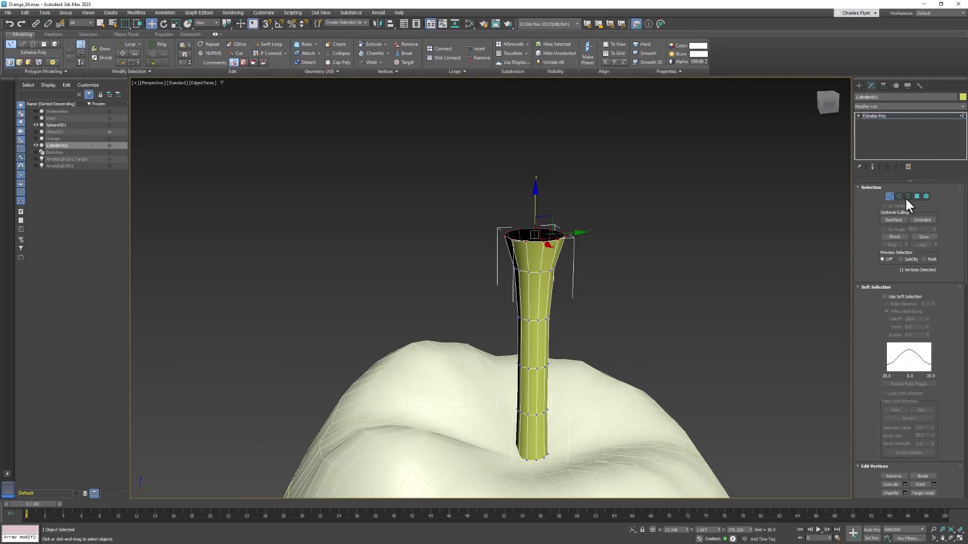
click(907, 197)
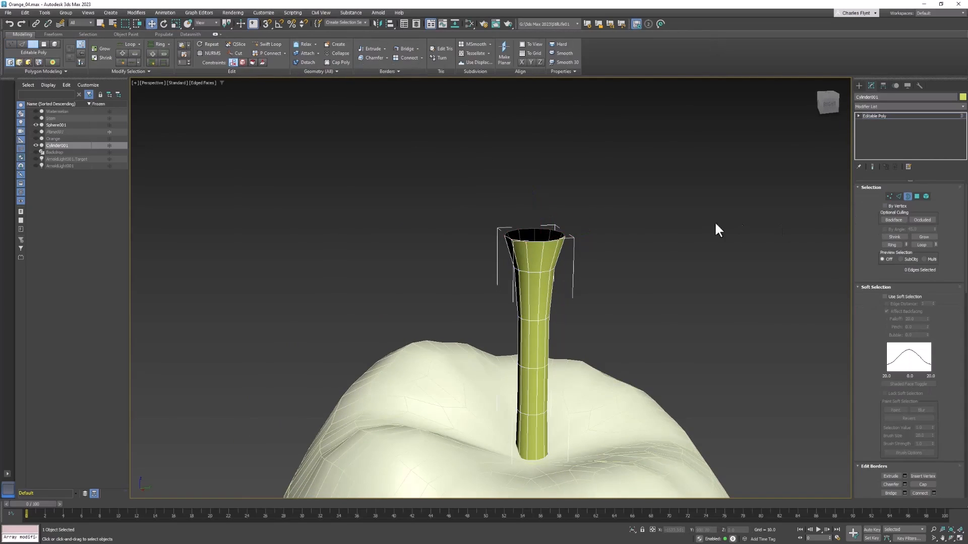
click(537, 240)
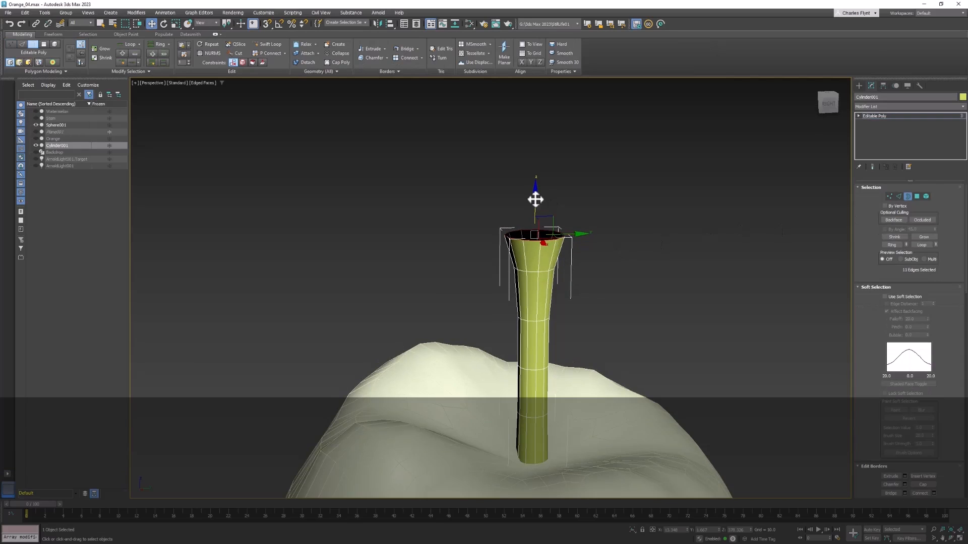
shift+drag(535, 200, 536, 169)
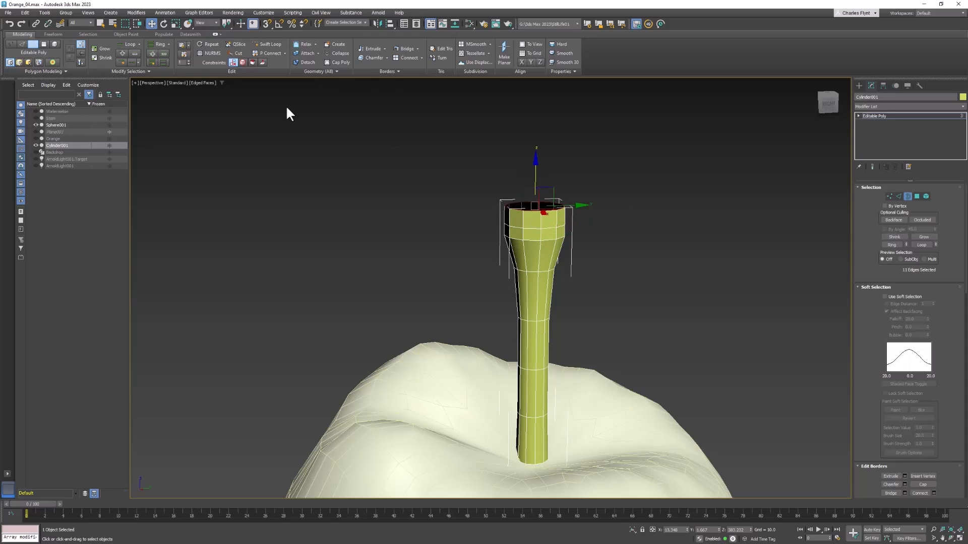
- Scale the collar's top border uniformly inward to taper the end of the stem
click(175, 23)
drag(537, 196, 522, 225)
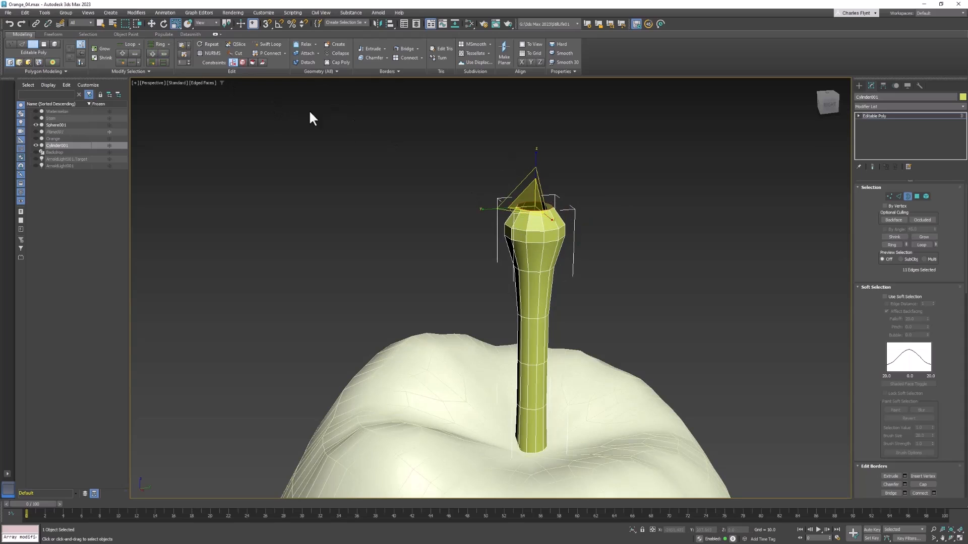
click(151, 26)
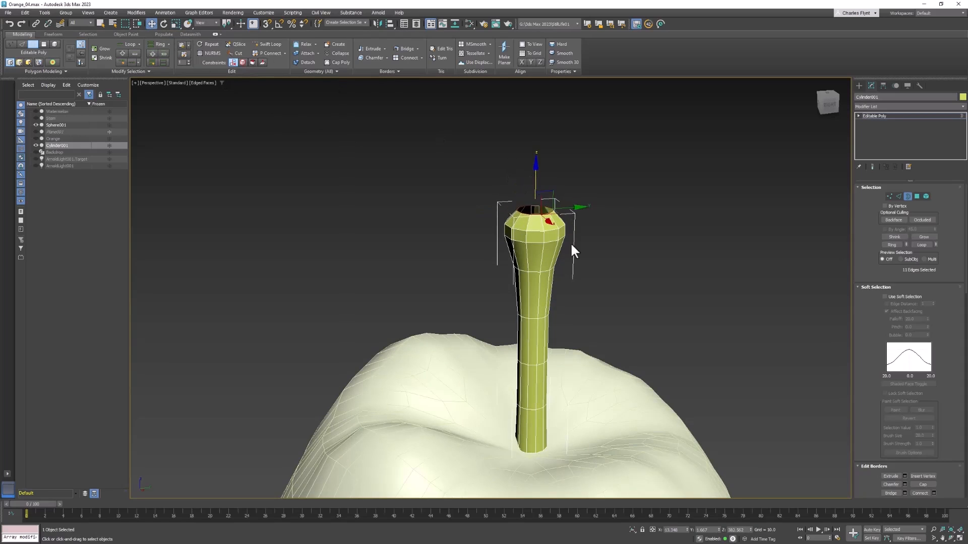
- Extend the open top border inward with a uniform scale to form a narrow rim around the opening
scroll(552, 234, up, 5)
scroll(546, 229, up, 3)
alt+middle_drag(555, 212, 526, 358)
click(175, 24)
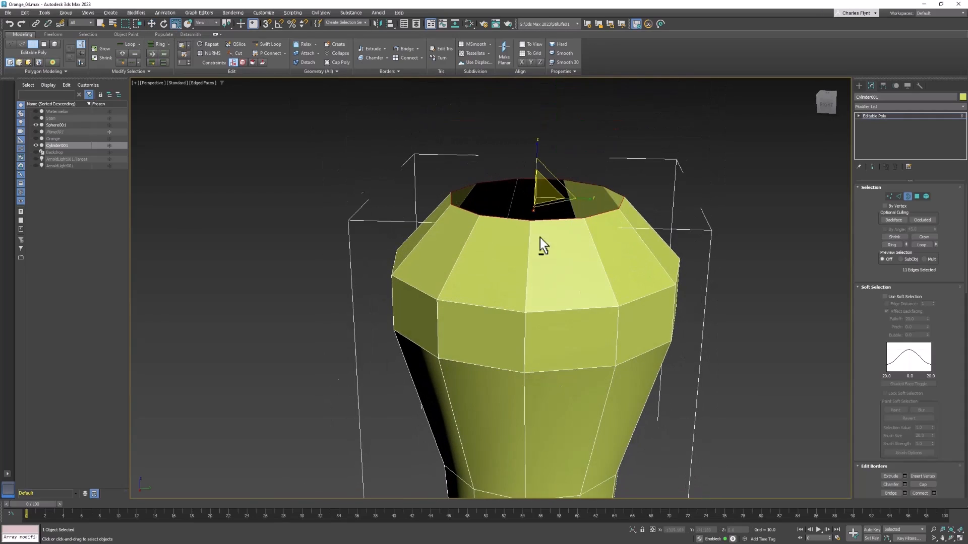
alt+middle_drag(540, 238, 555, 197)
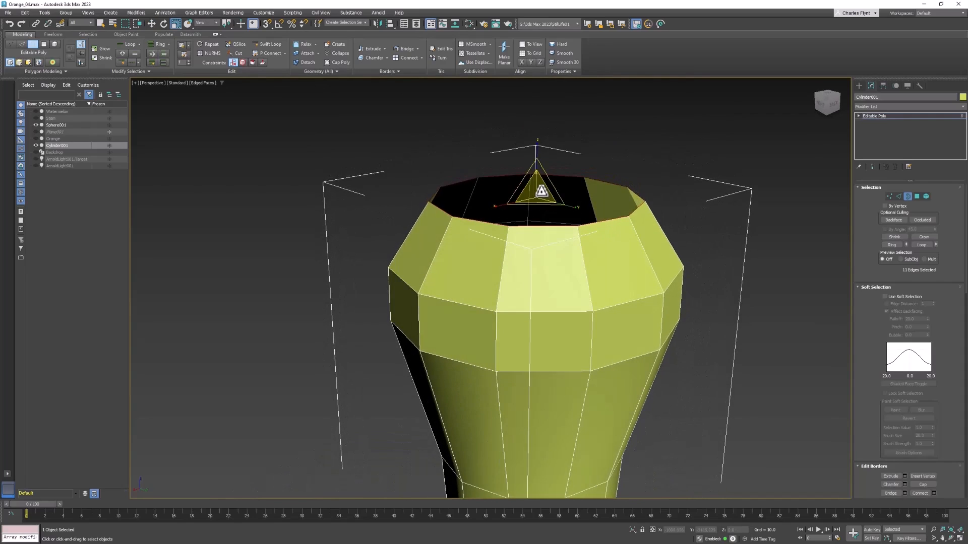
drag(541, 190, 541, 224)
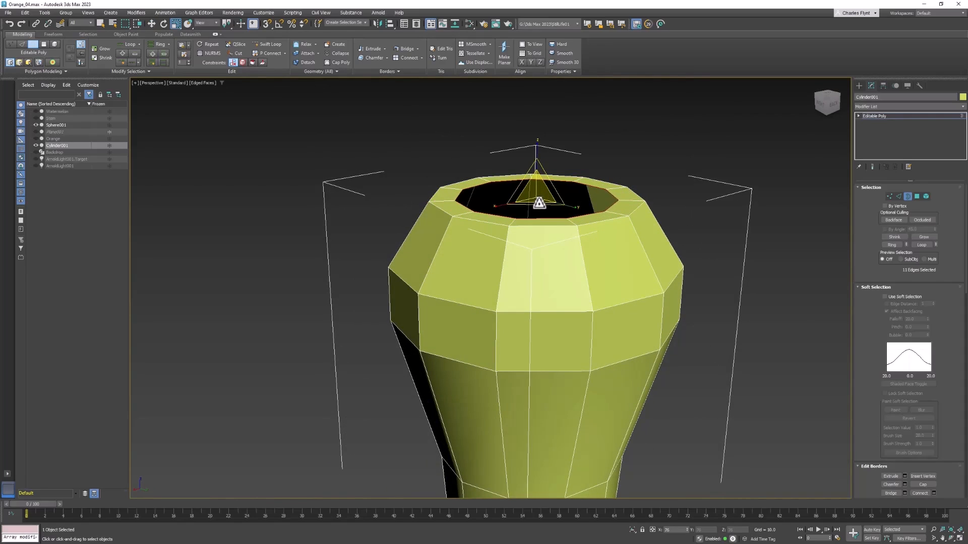
- Extend the rim's inner border straight down to give the opening a recessed inner wall
click(154, 24)
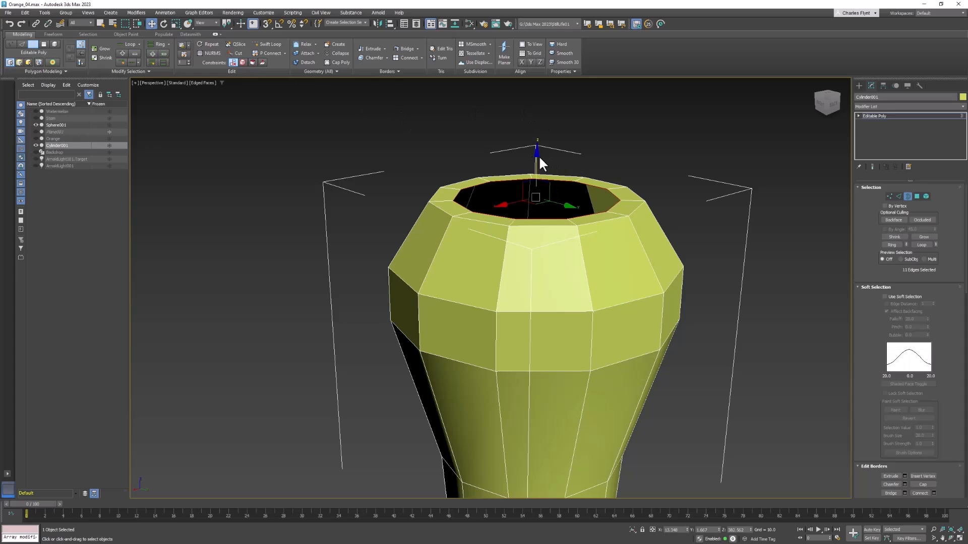
drag(537, 156, 536, 200)
alt+middle_drag(538, 199, 556, 215)
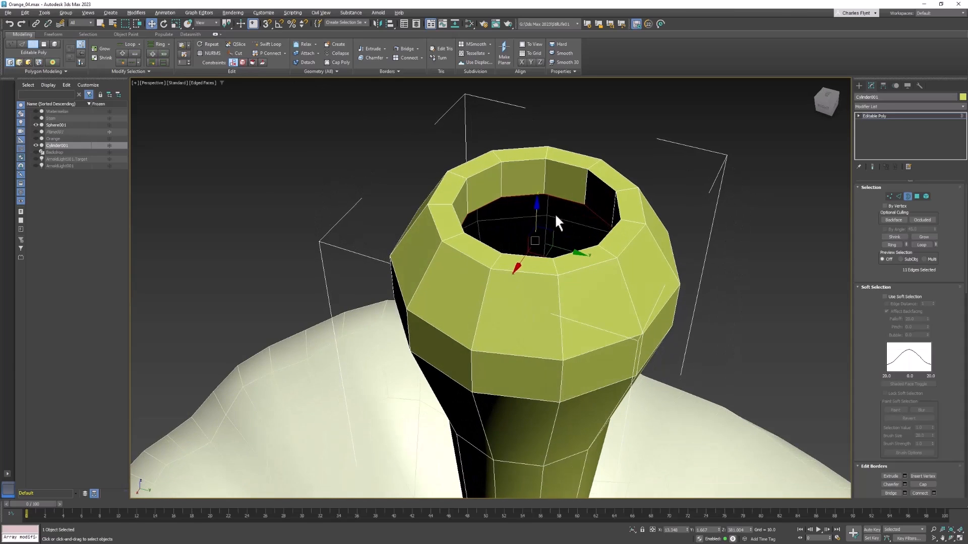
- Extend the recess's bottom border inward in rings toward its center and collapse the remaining hole to close the floor
click(176, 22)
alt+middle_drag(656, 273, 597, 246)
drag(544, 234, 529, 292)
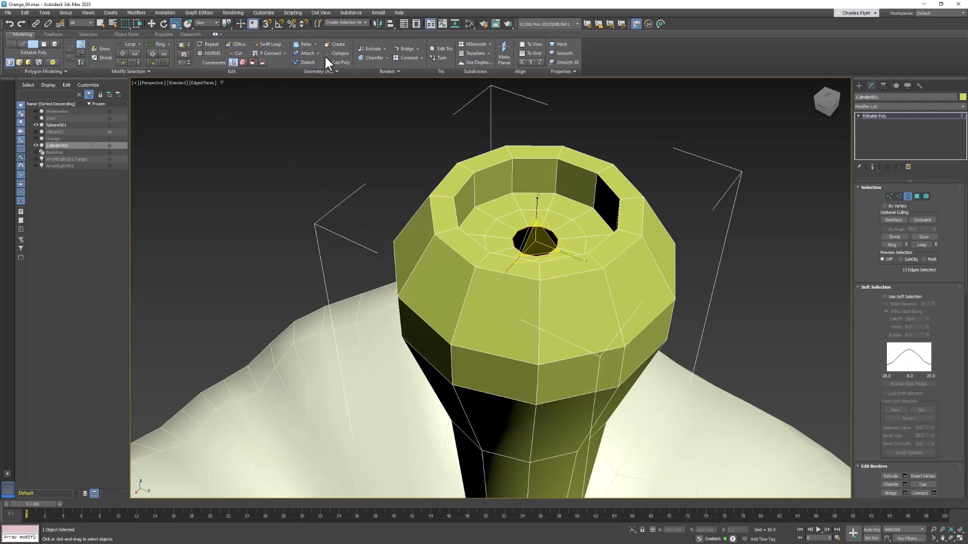
click(338, 54)
- Turn on NURMS subdivision for the stem to smooth its surface
alt+middle_drag(685, 295, 671, 227)
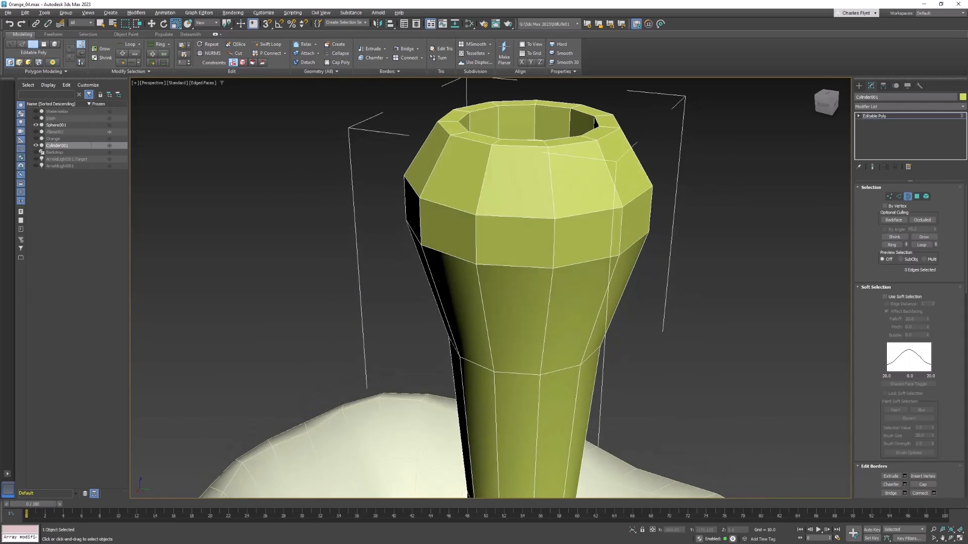
scroll(555, 227, down, 6)
alt+middle_drag(441, 438, 676, 275)
scroll(616, 289, up, 4)
scroll(615, 289, down, 3)
scroll(952, 258, down, 10)
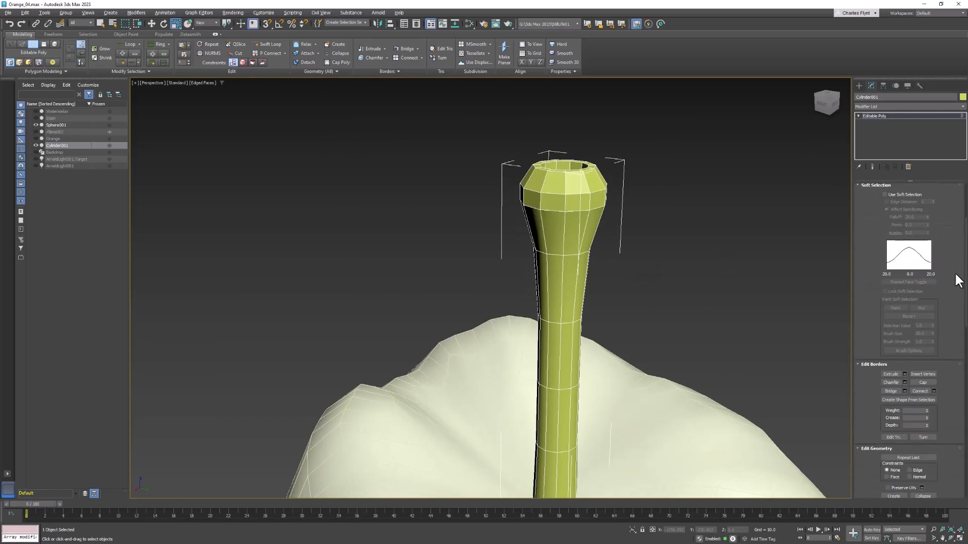
scroll(960, 322, down, 5)
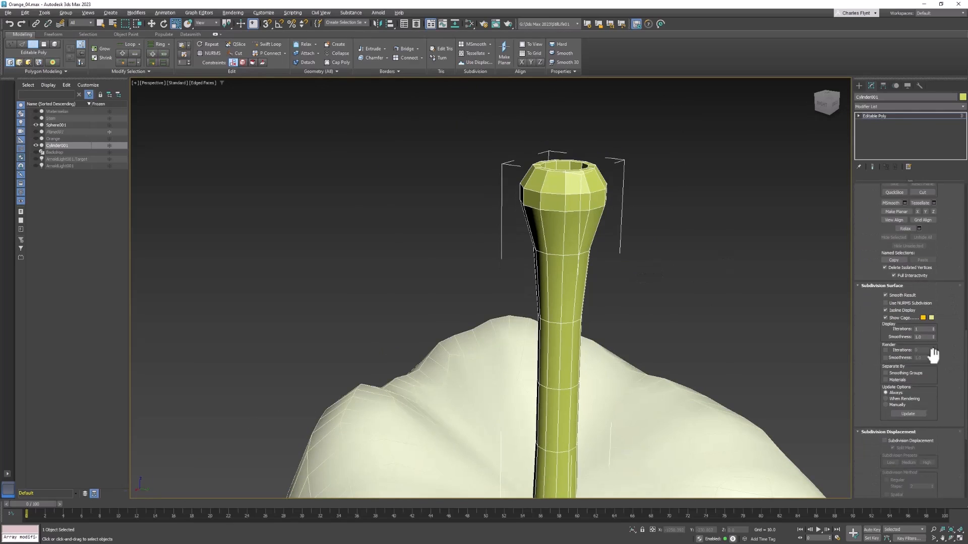
click(885, 303)
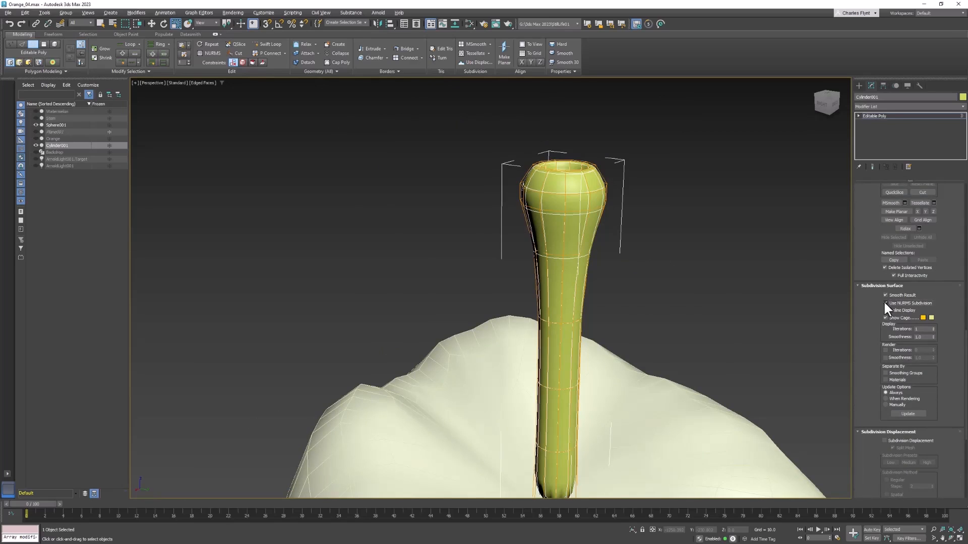
- Select two adjacent vertices on the stem's top rim and move them up to form a raised peak
alt+middle_drag(622, 269, 658, 335)
scroll(626, 302, up, 5)
scroll(625, 302, up, 4)
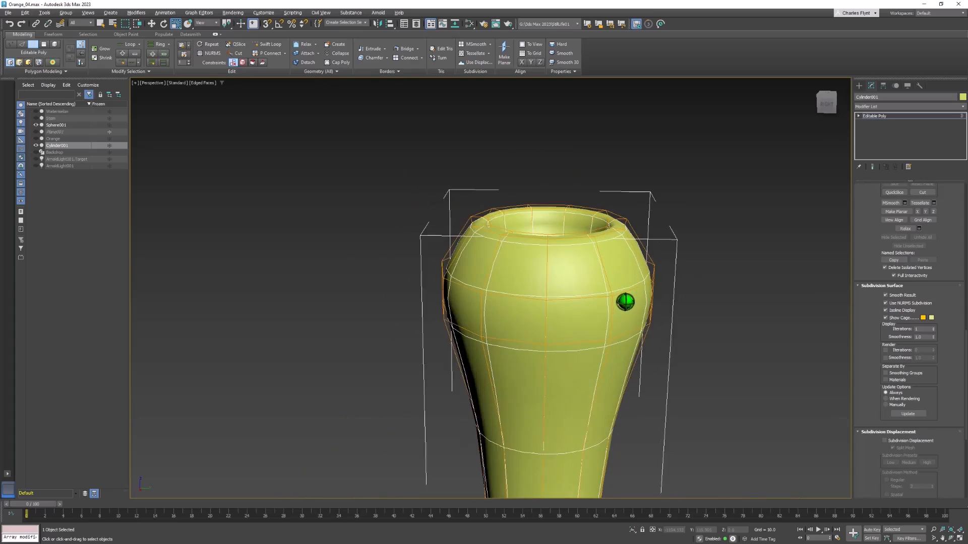
alt+middle_drag(627, 302, 718, 289)
key(1)
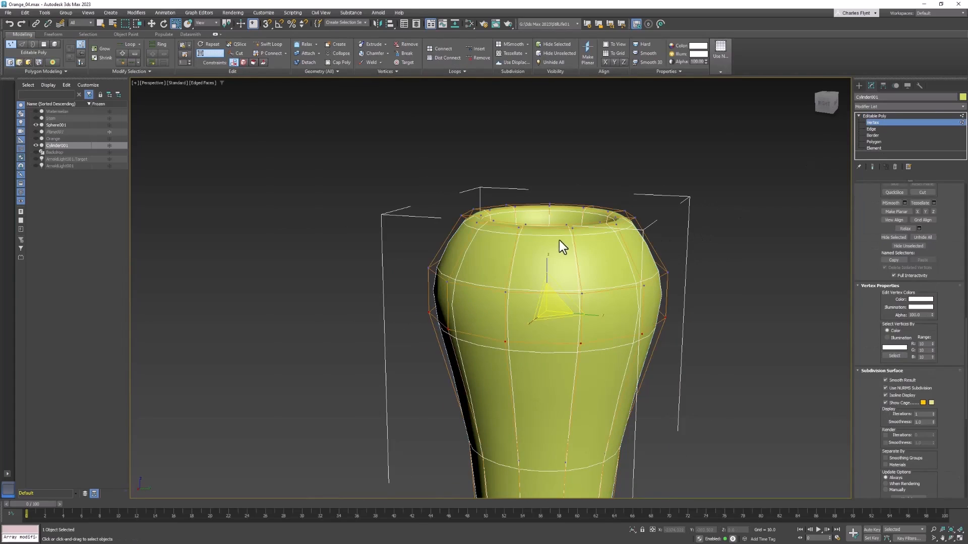
click(476, 209)
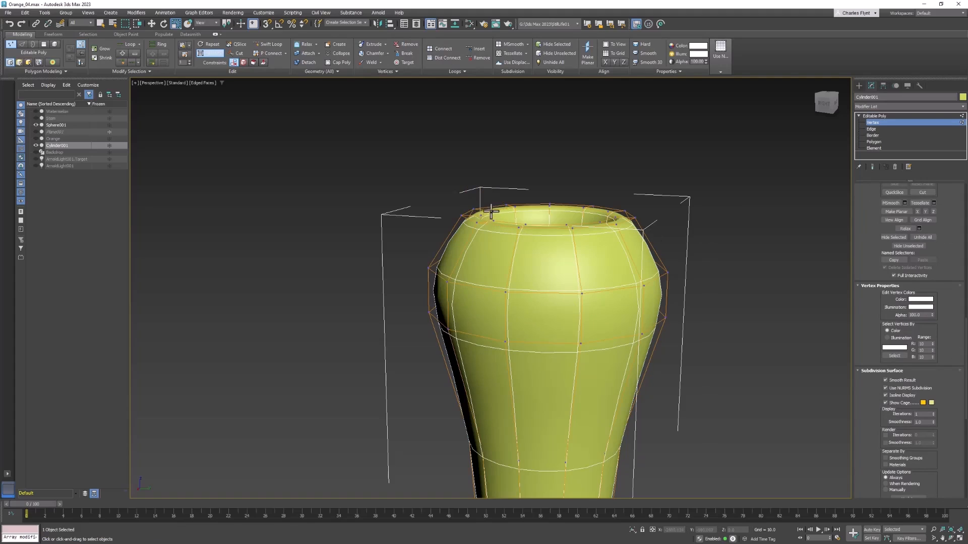
click(490, 211)
ctrl+click(474, 209)
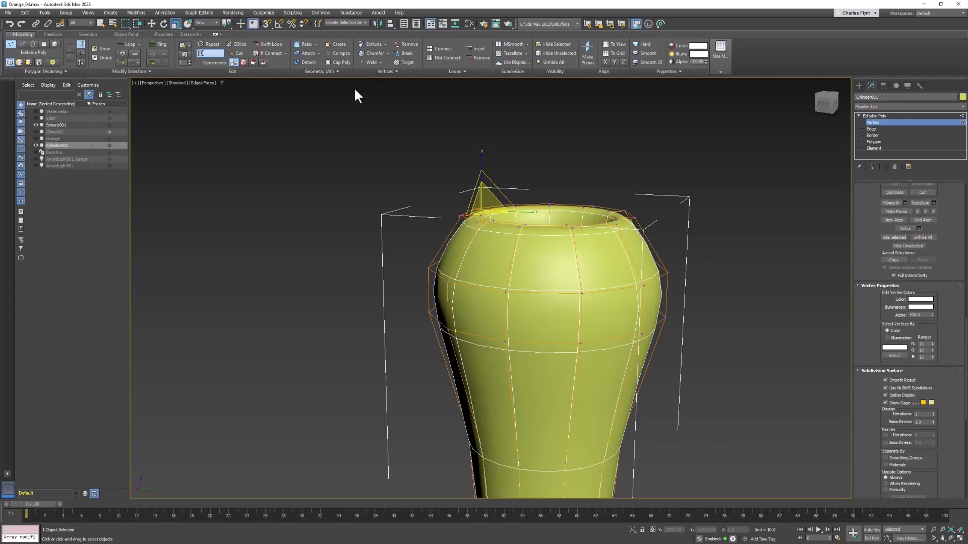
click(152, 25)
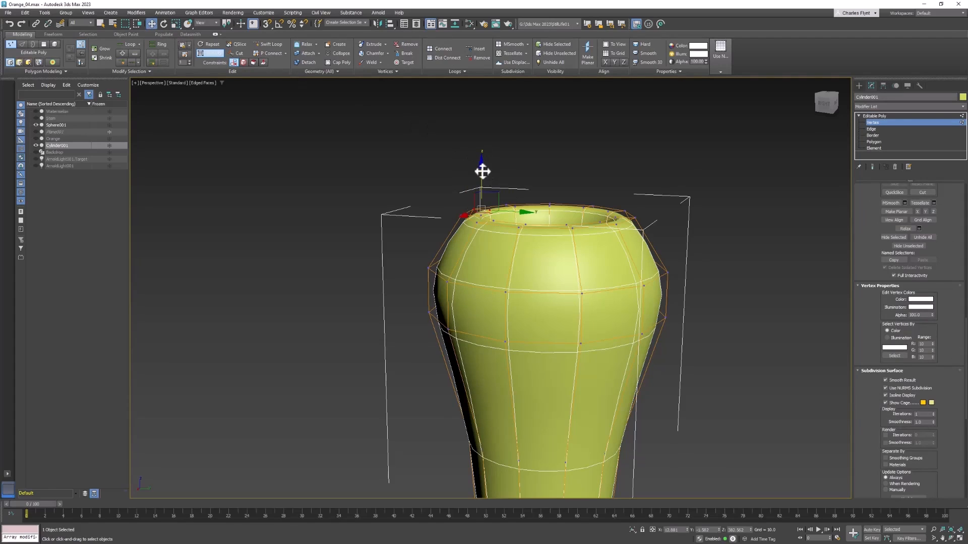
drag(484, 169, 484, 151)
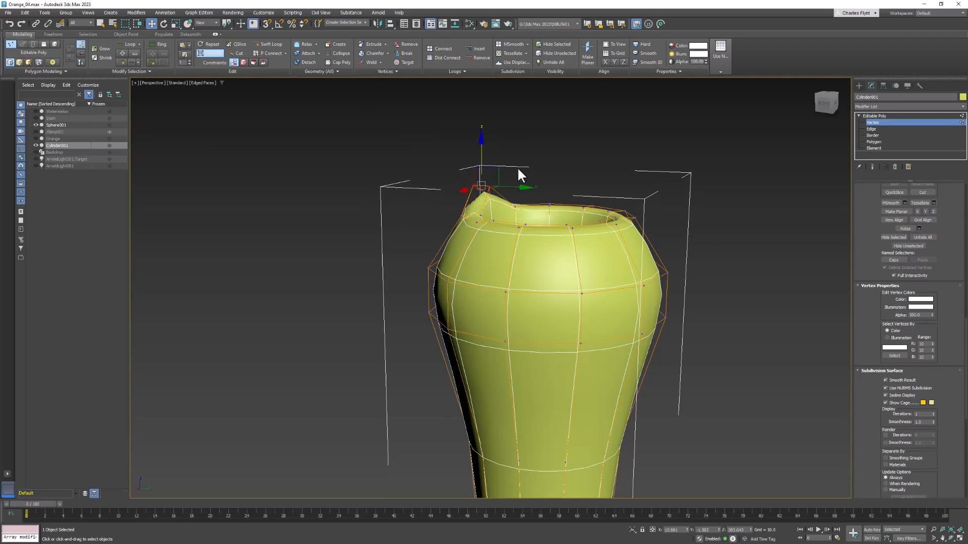
- Reposition rim vertices beside the raised peak to make the stem's top edge irregular
alt+middle_drag(519, 173, 527, 204)
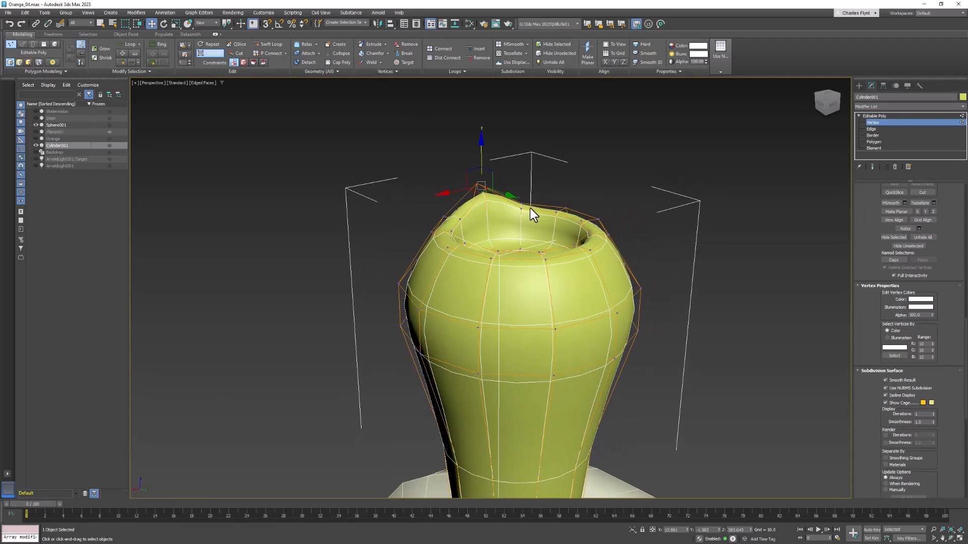
drag(537, 200, 520, 173)
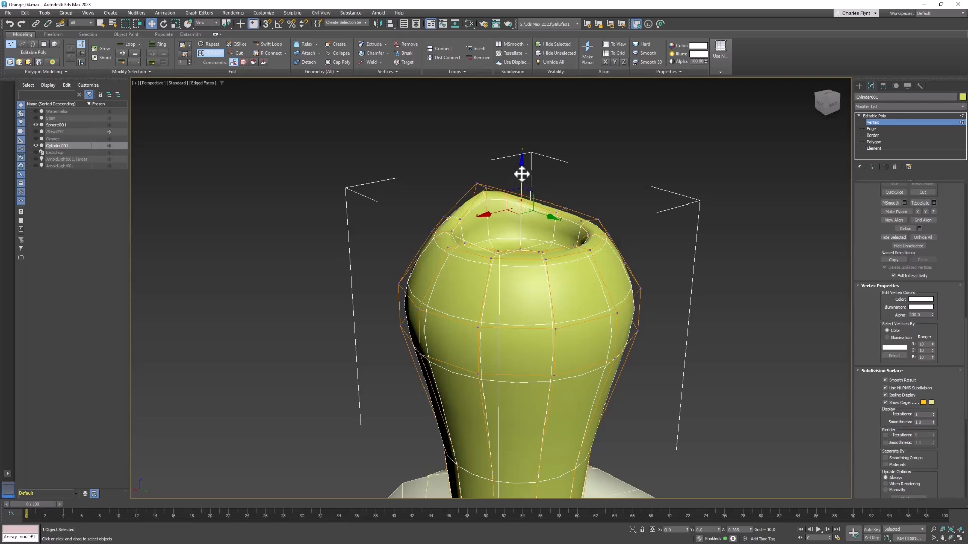
click(443, 227)
alt+middle_drag(498, 236, 432, 222)
drag(429, 197, 454, 225)
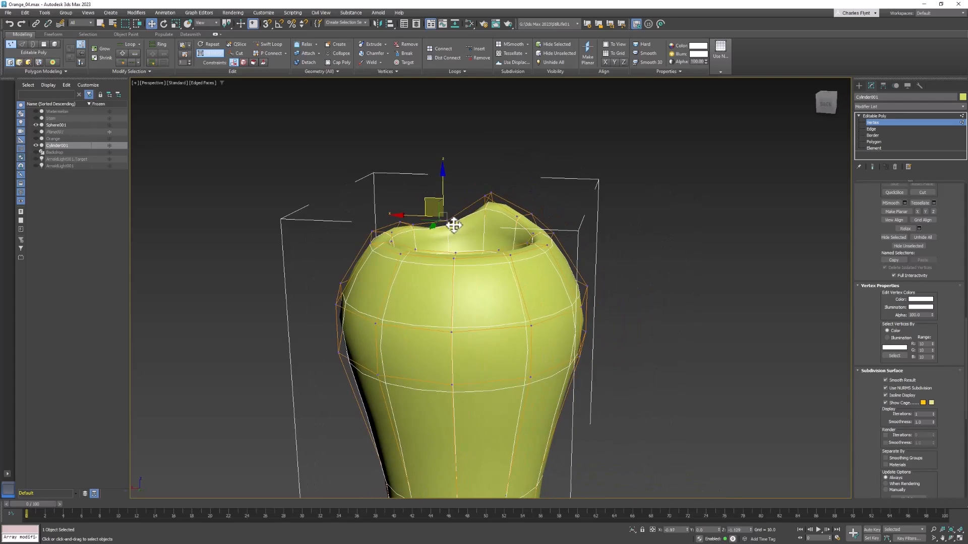
- Raise another group of vertices slightly on the stem's top rim
alt+middle_drag(443, 195, 383, 201)
mouse_move(363, 197)
mouse_down()
mouse_move(361, 177)
mouse_move(368, 181)
mouse_up()
alt+middle_drag(367, 181, 345, 199)
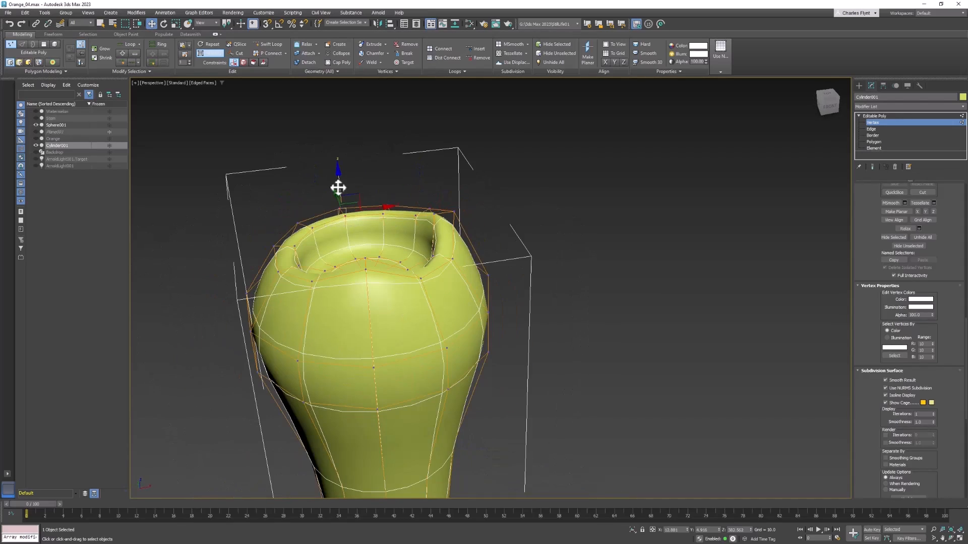
drag(338, 187, 339, 177)
- Move a further set of top rim vertices upward to form another peak on the uneven edge
alt+middle_drag(340, 176, 609, 268)
click(425, 249)
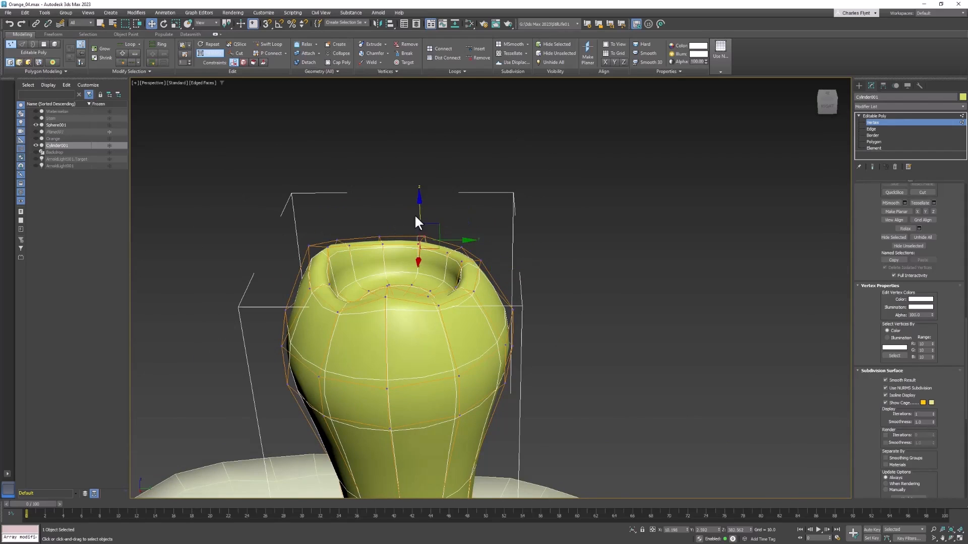
alt+middle_drag(415, 217, 434, 251)
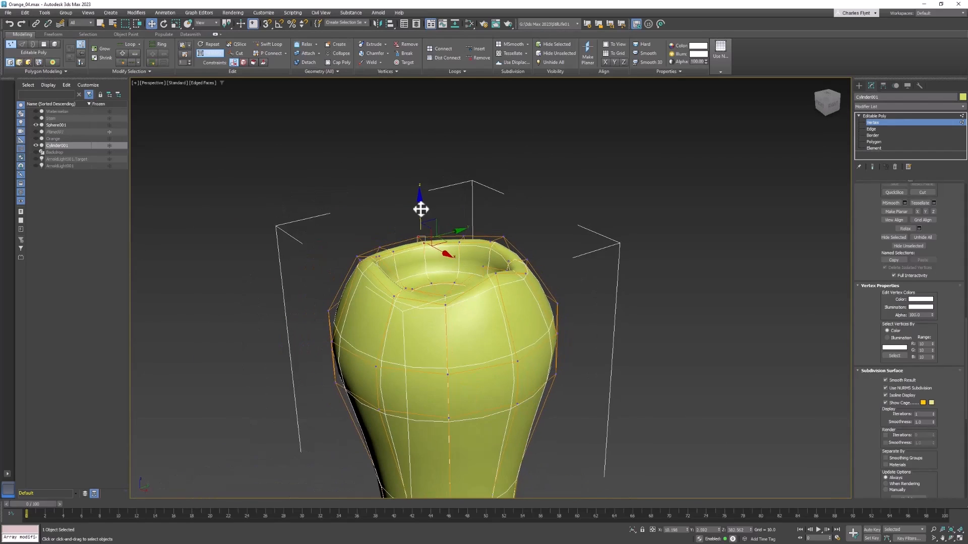
drag(421, 209, 424, 187)
- Move the vertex ring at the base of the stem's head down and scale it slightly inward
scroll(512, 264, down, 8)
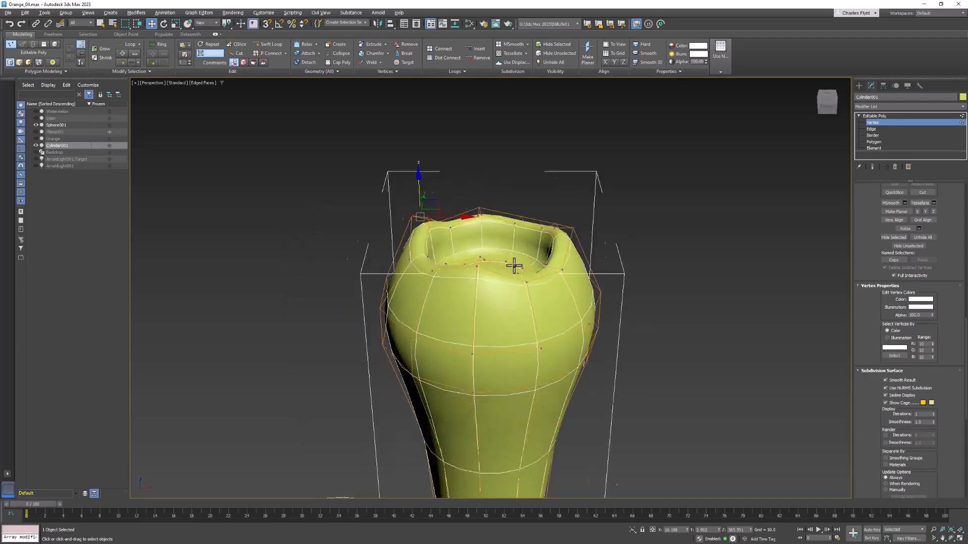
scroll(540, 267, up, 8)
mouse_move(546, 267)
alt+middle_down()
mouse_move(553, 250)
mouse_move(545, 265)
alt+middle_up()
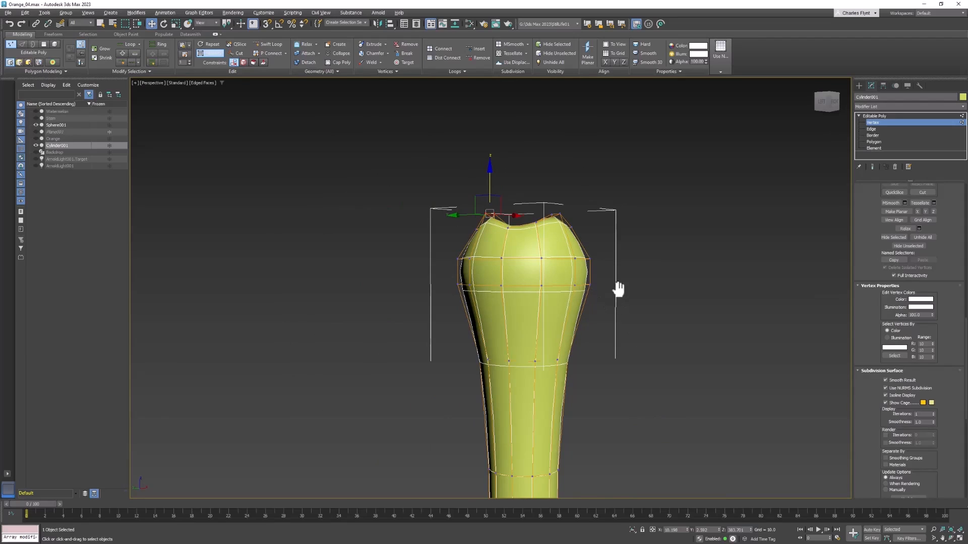
middle_drag(618, 290, 621, 284)
drag(504, 282, 676, 297)
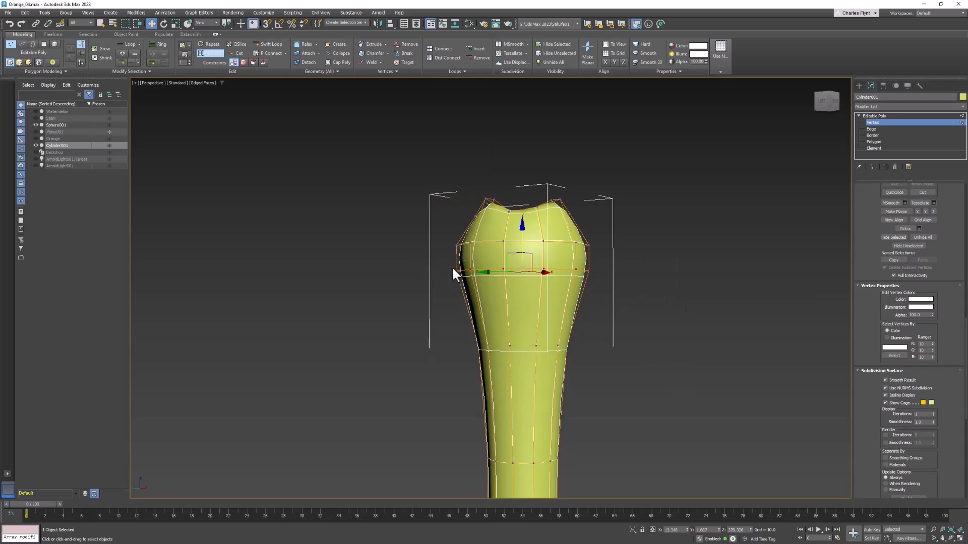
drag(525, 238, 535, 268)
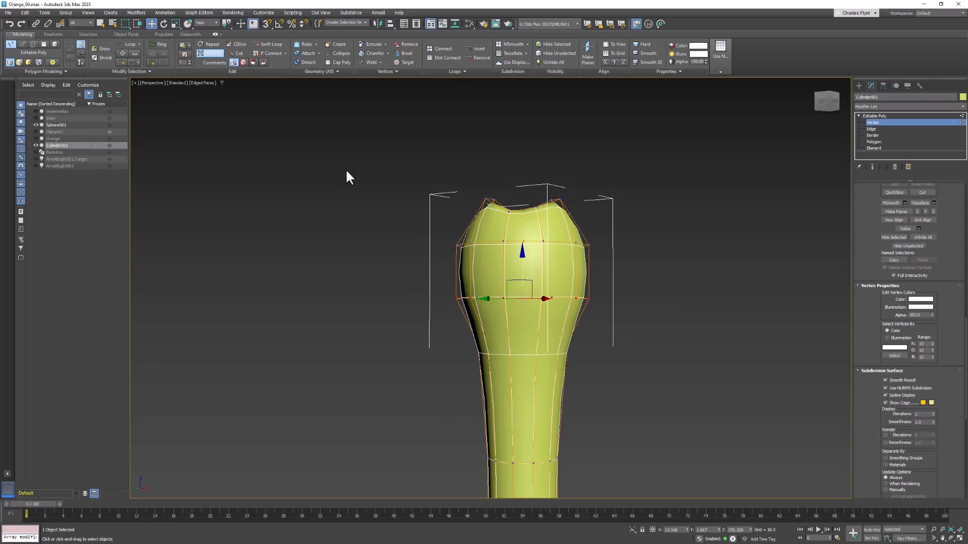
click(175, 24)
drag(523, 308, 518, 311)
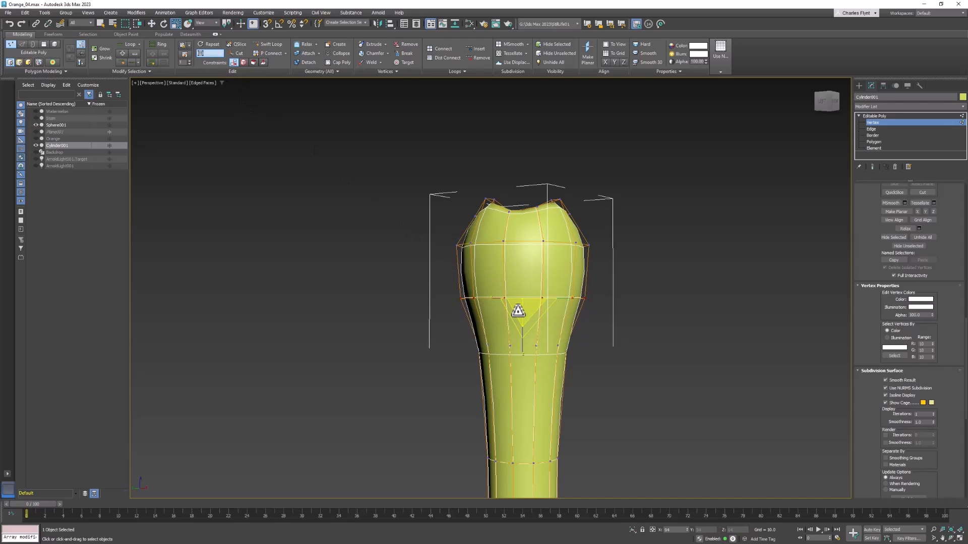
- Examine the smoothed stem head and its uneven rim from several angles and distances
scroll(579, 310, down, 5)
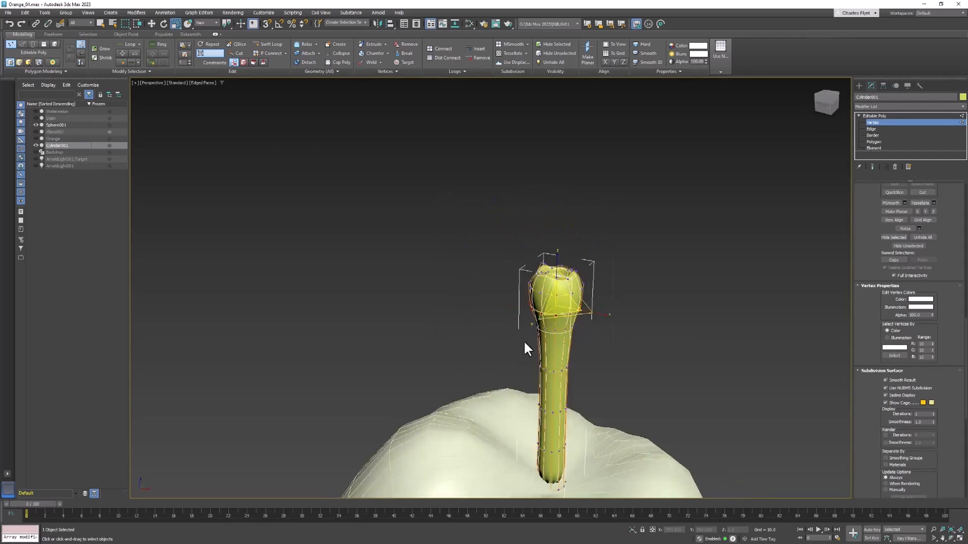
alt+middle_drag(488, 340, 577, 324)
scroll(577, 323, up, 4)
alt+middle_drag(563, 288, 545, 232)
scroll(552, 304, down, 3)
scroll(532, 286, up, 3)
scroll(552, 276, up, 5)
scroll(552, 277, down, 3)
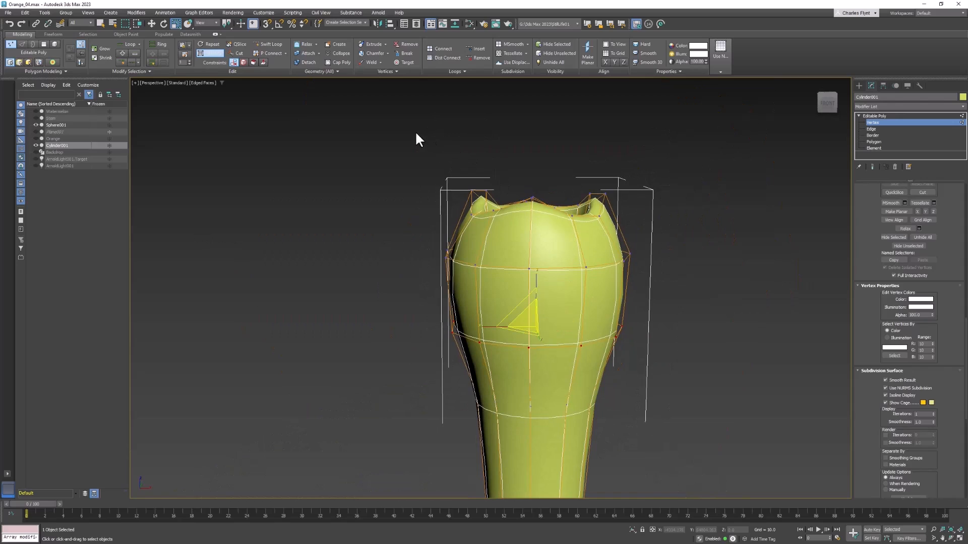
- Turn off NURMS subdivision and select the full ring of polygons along the stem's top rim
click(885, 388)
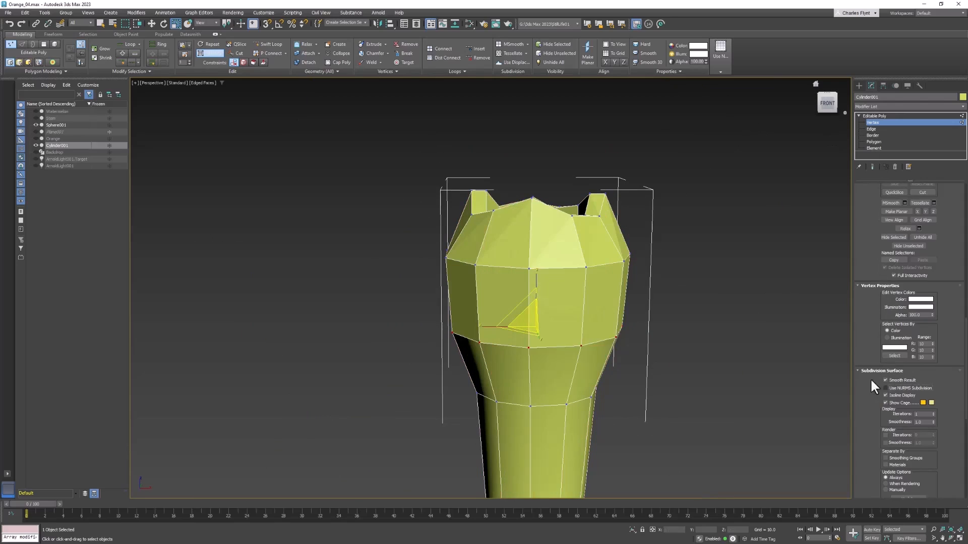
alt+middle_drag(422, 165, 547, 204)
click(879, 141)
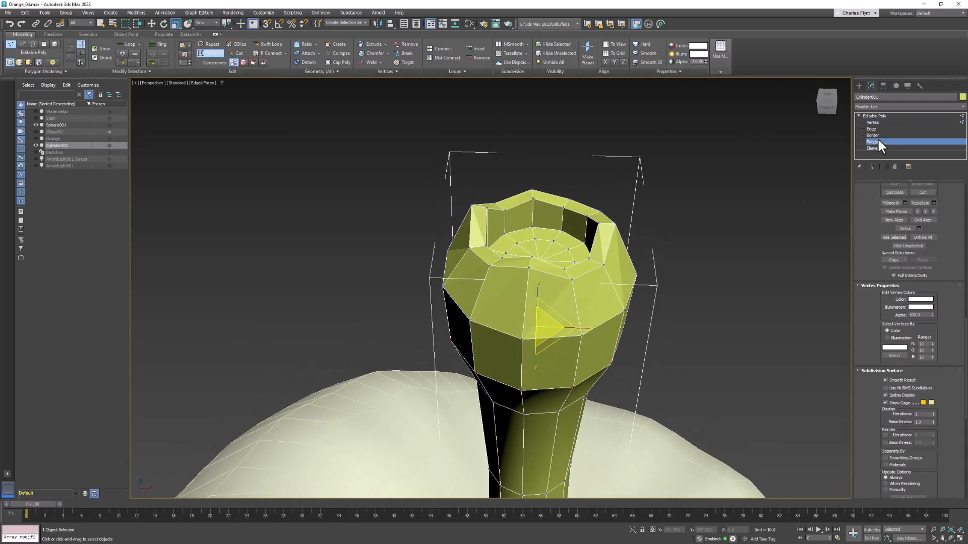
click(515, 198)
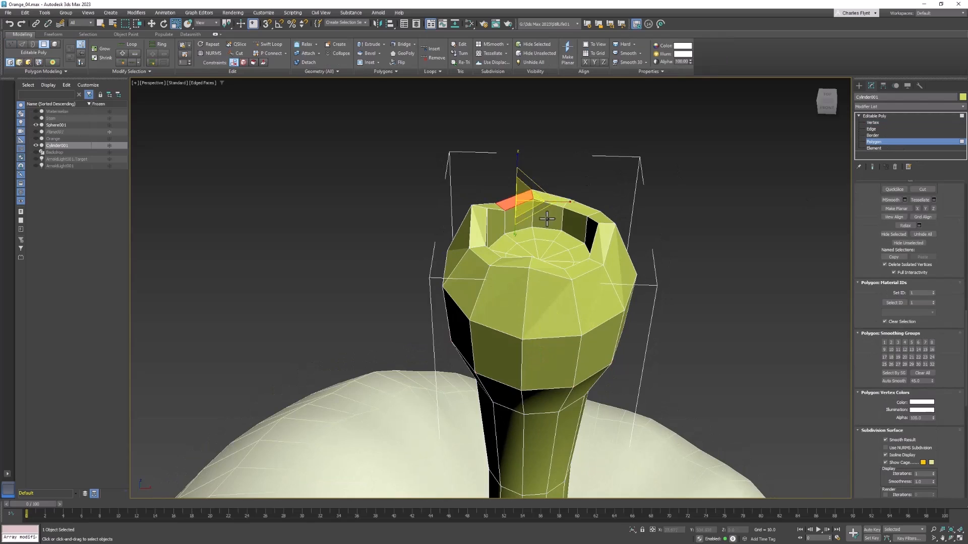
alt+middle_drag(515, 198, 492, 212)
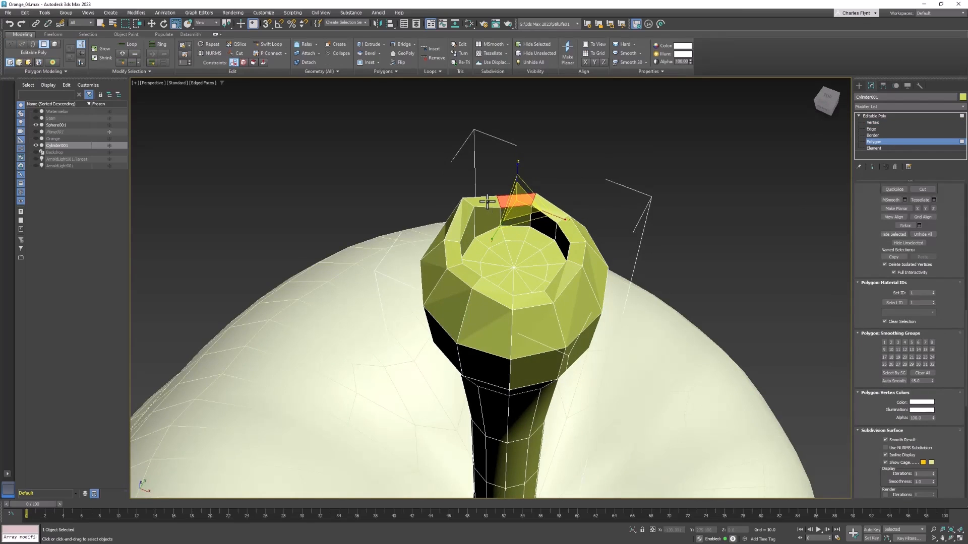
shift+click(487, 202)
mouse_move(511, 246)
alt+middle_down()
mouse_move(547, 218)
mouse_move(562, 221)
mouse_move(511, 251)
alt+middle_up()
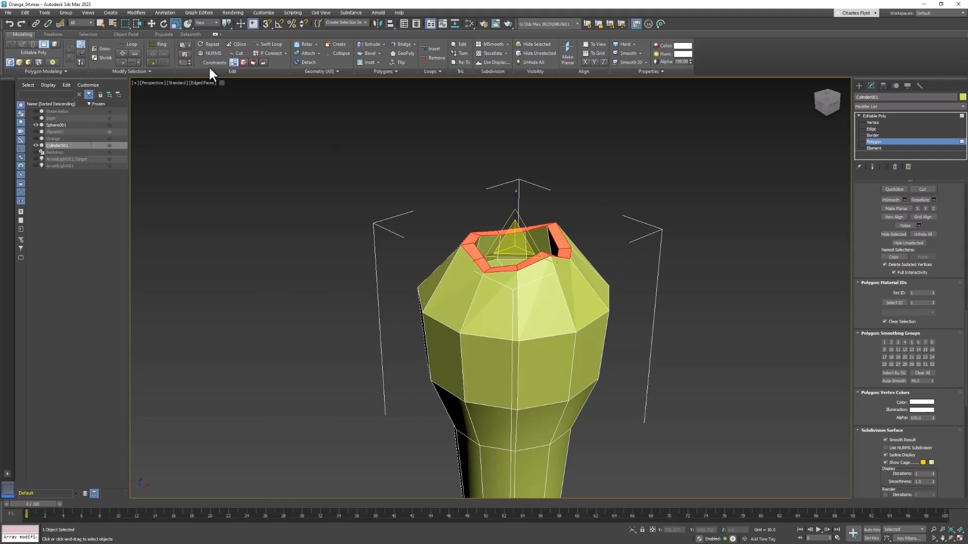
- Move the selected ring of top rim polygons slightly down along Z
click(152, 23)
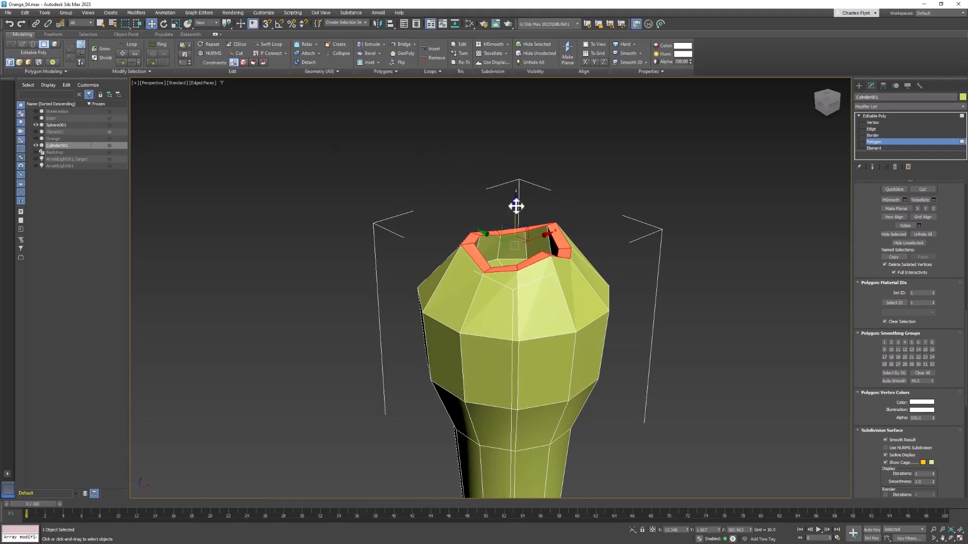
drag(516, 206, 513, 222)
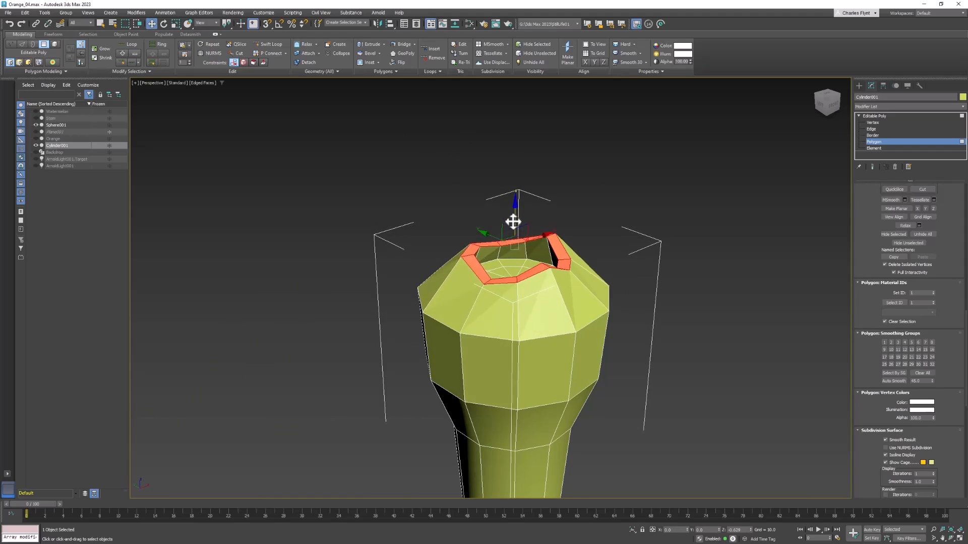
alt+middle_drag(544, 245, 529, 212)
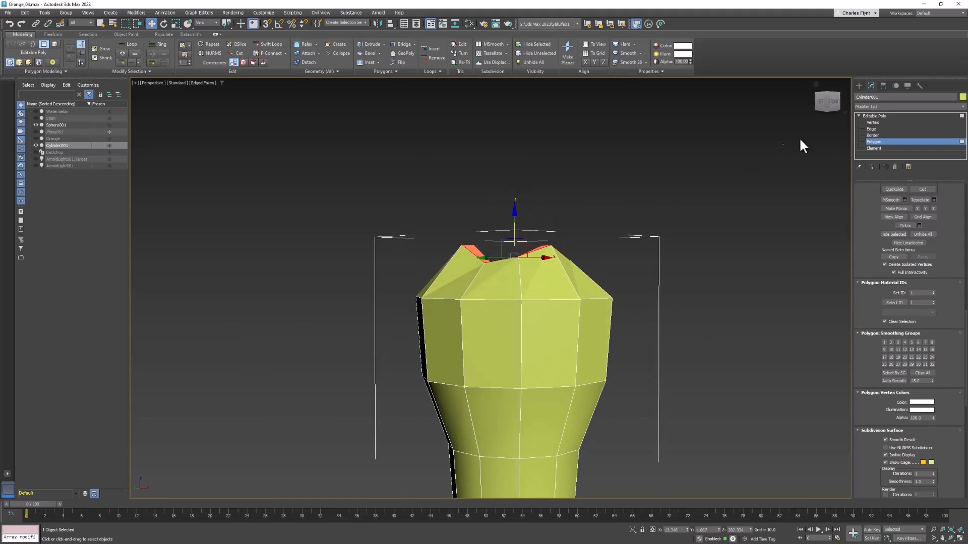
- Leave polygon editing and turn NURMS subdivision back on for the whole stem
click(883, 116)
click(884, 221)
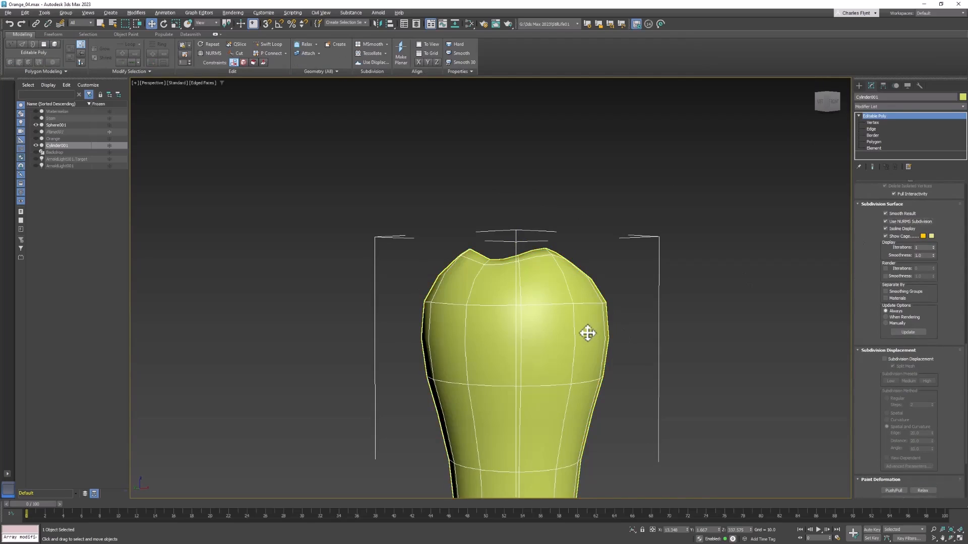
scroll(577, 250, down, 4)
mouse_move(564, 261)
alt+middle_down()
mouse_move(553, 300)
mouse_move(561, 267)
alt+middle_up()
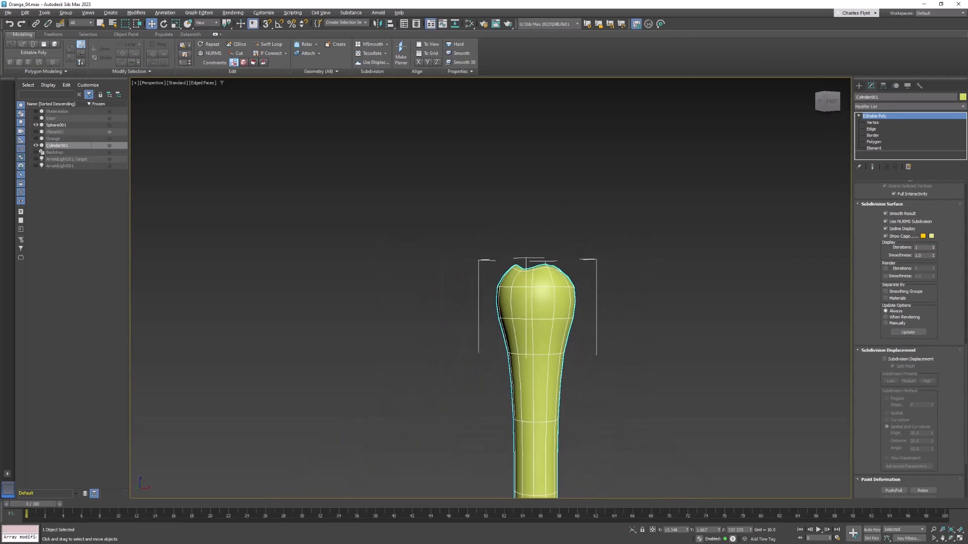
alt+middle_drag(681, 250, 678, 261)
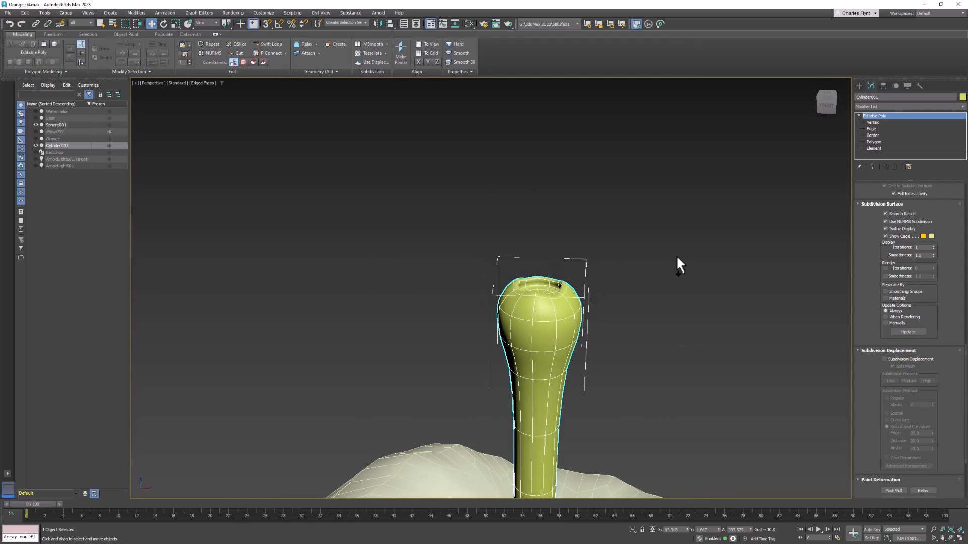
- Compare the stem with and without NURMS subdivision from several angles and distances, leaving the smoothing on
key(ctrl+BackSpace)
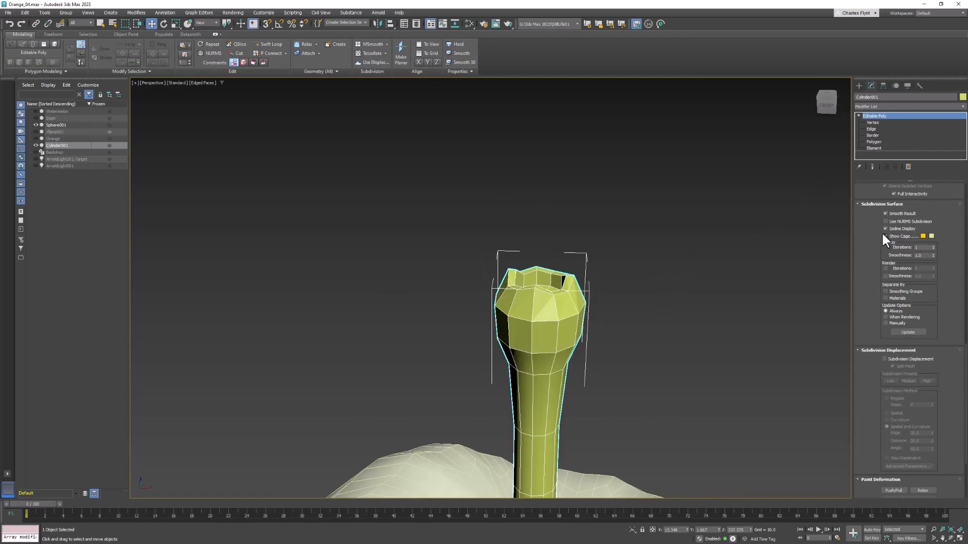
click(885, 221)
alt+middle_drag(640, 310, 656, 293)
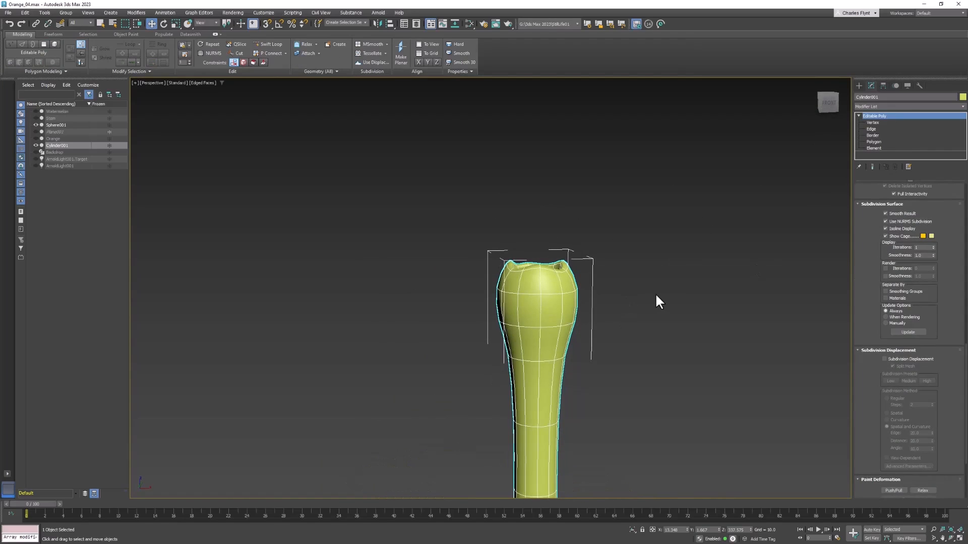
click(885, 222)
scroll(670, 282, down, 5)
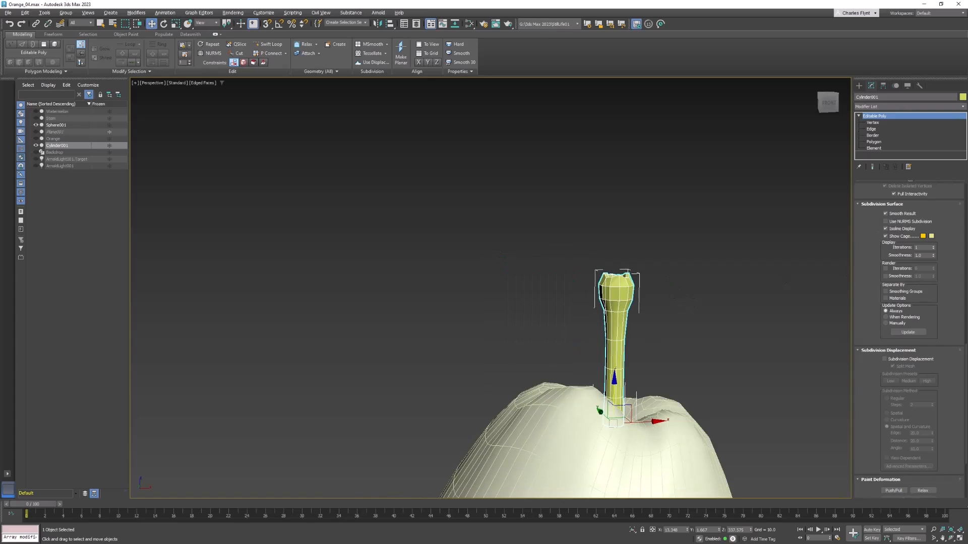
alt+middle_drag(665, 281, 643, 218)
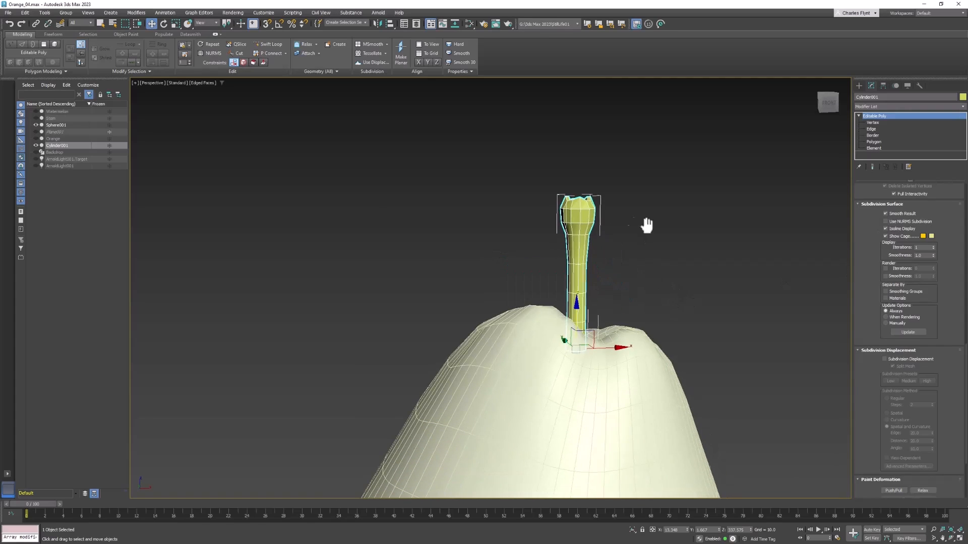
click(886, 222)
mouse_move(752, 271)
alt+middle_down()
mouse_move(727, 273)
mouse_move(739, 260)
alt+middle_up()
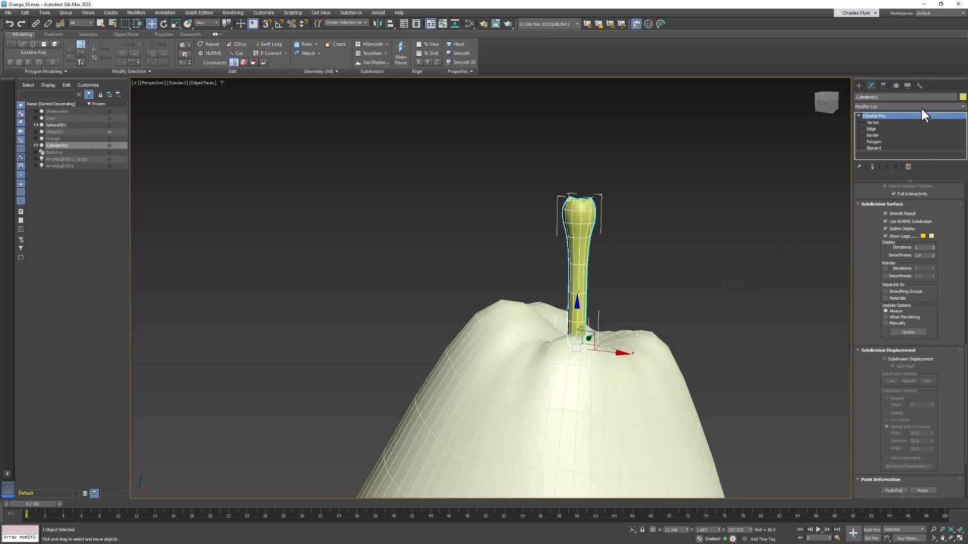
- Add a Bend modifier to the whole stem and increase its angle along the Z axis to curve the stem sideways
click(882, 114)
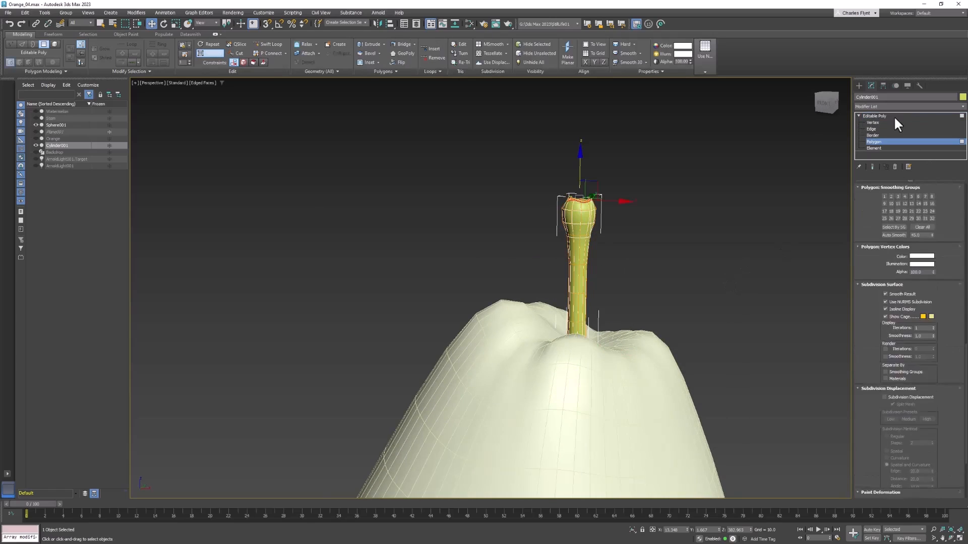
click(886, 114)
click(890, 107)
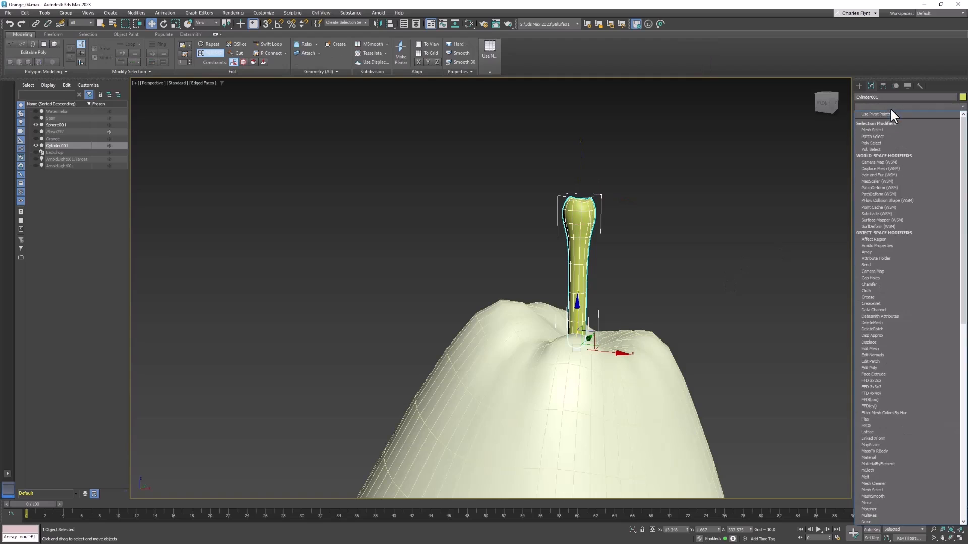
scroll(911, 341, down, 8)
scroll(913, 343, up, 8)
scroll(912, 341, up, 2)
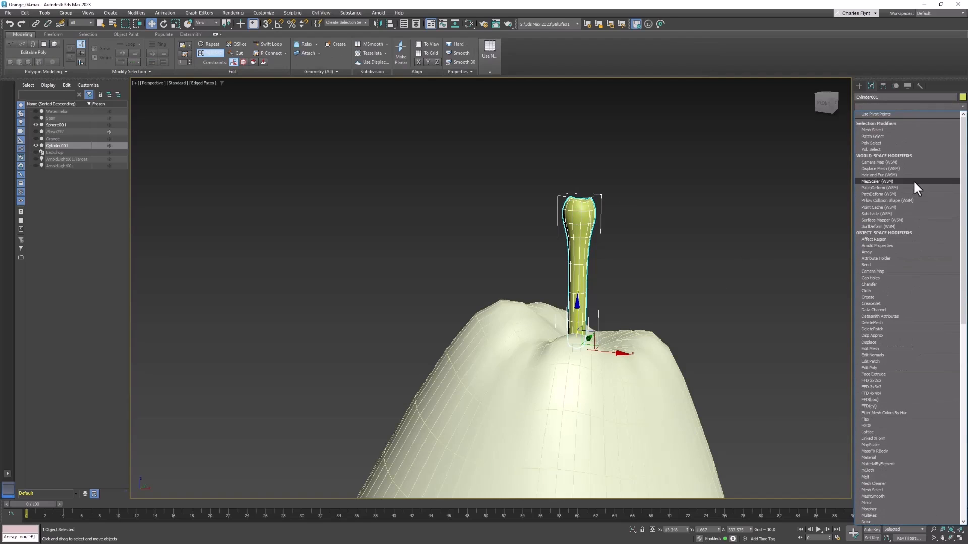
click(909, 261)
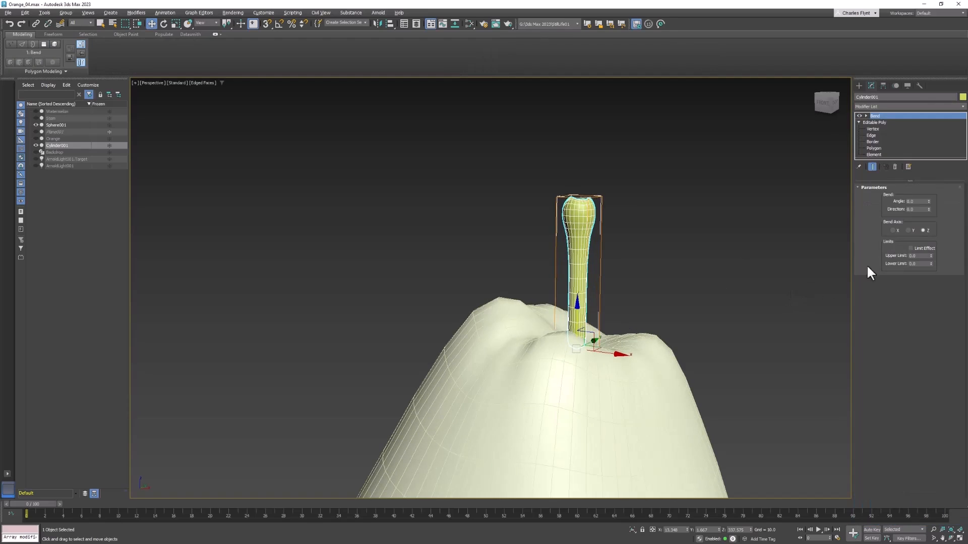
drag(929, 201, 950, 162)
scroll(695, 305, down, 6)
middle_drag(672, 347, 655, 277)
- Try adding an Edit Patch modifier on top of the stem's Bend modifier
click(911, 106)
click(906, 362)
scroll(606, 255, up, 2)
scroll(607, 255, down, 1)
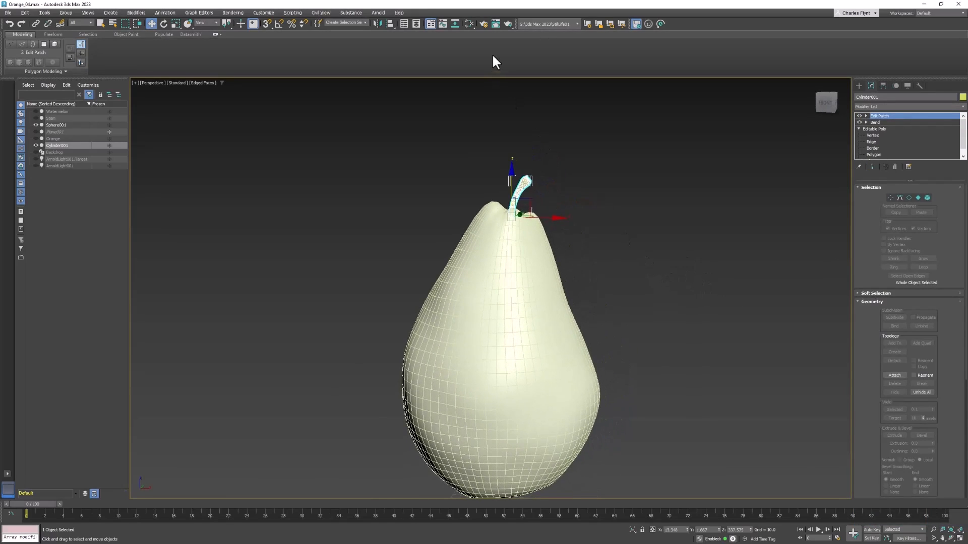
- Open the Slate Material Editor and add a new Physical Material in an empty area of the node view
click(465, 23)
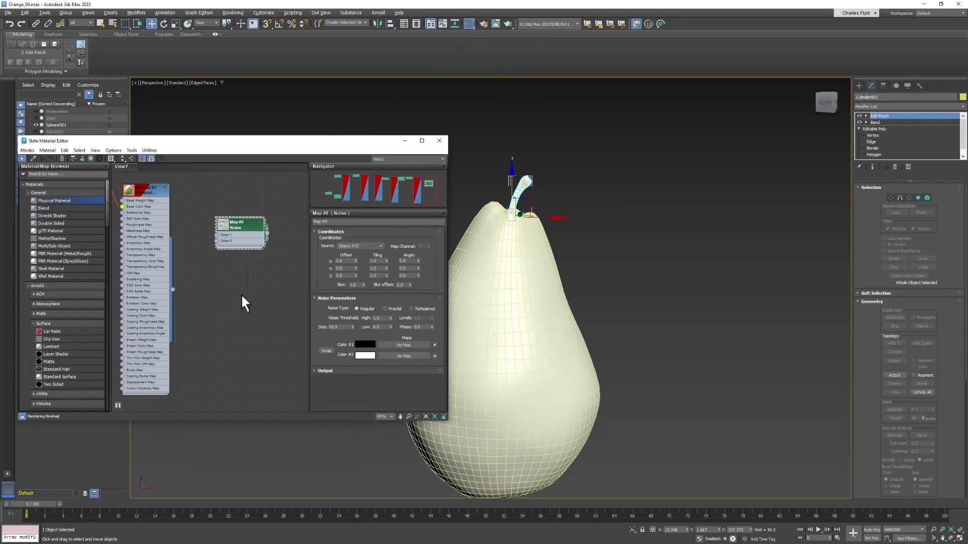
middle_drag(241, 294, 108, 255)
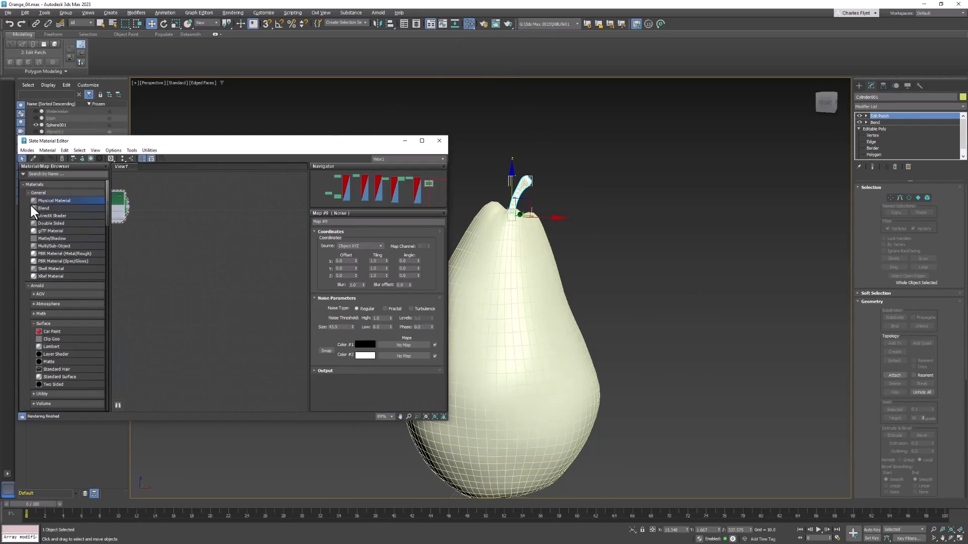
drag(124, 210, 255, 192)
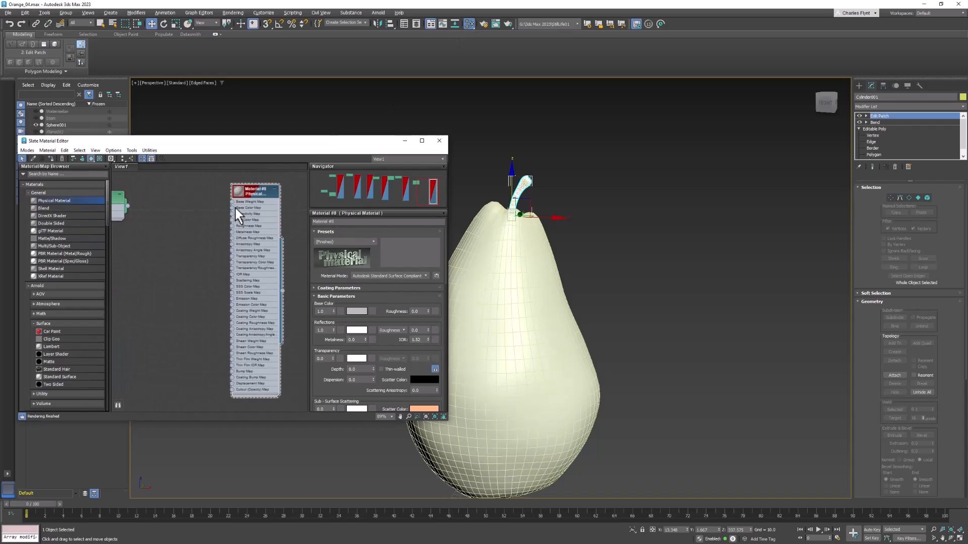
- Connect a Bitmap using the Pear02 image to the new Physical Material's Base Color Map
right_click(184, 186)
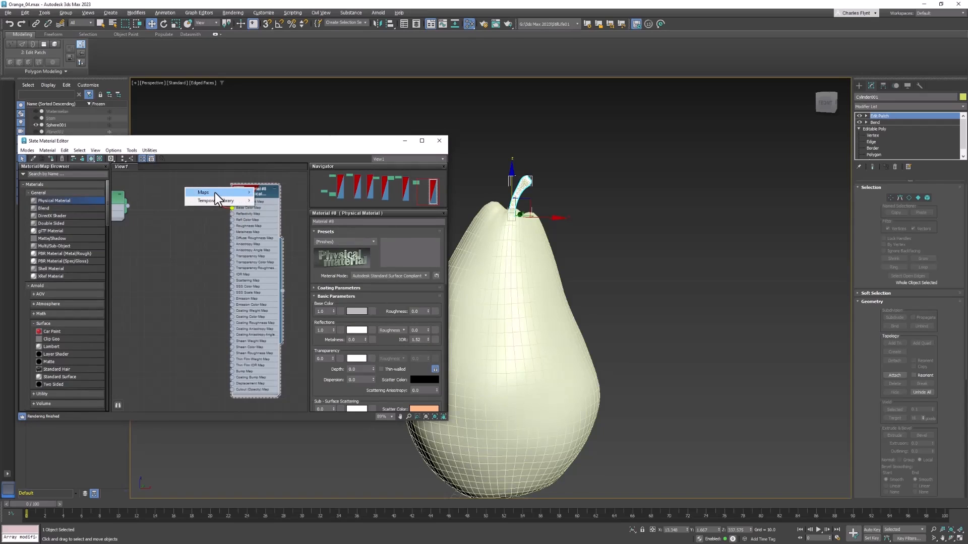
mouse_move(217, 193)
mouse_move(282, 199)
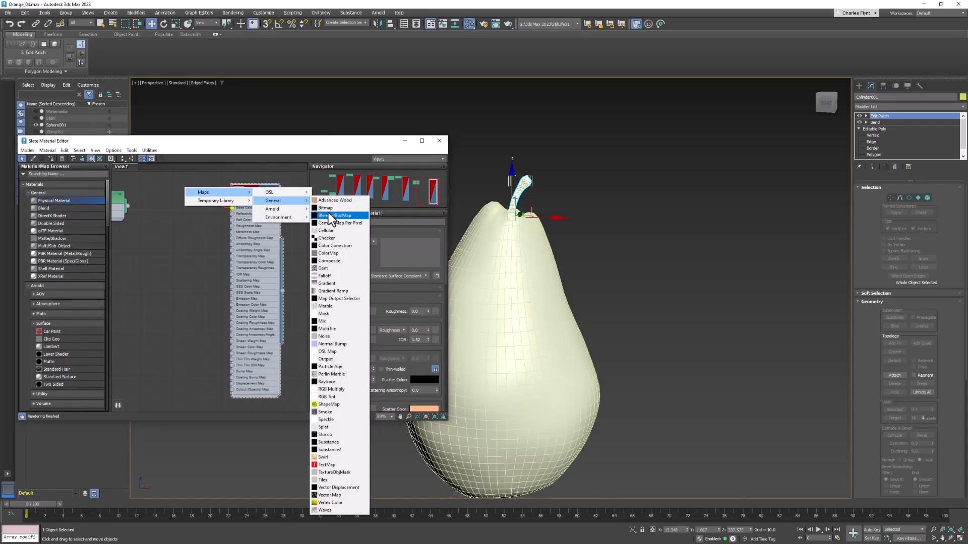
click(328, 210)
scroll(598, 228, down, 3)
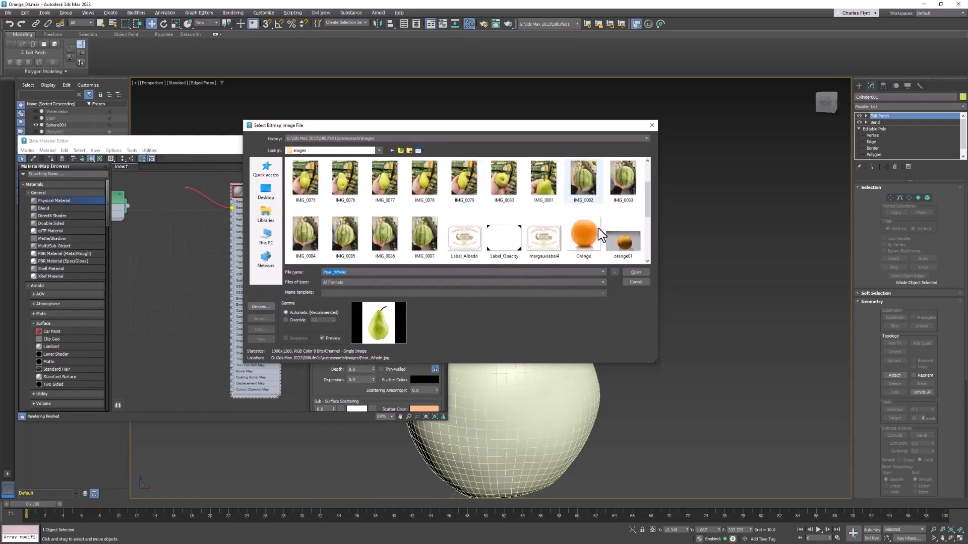
click(516, 251)
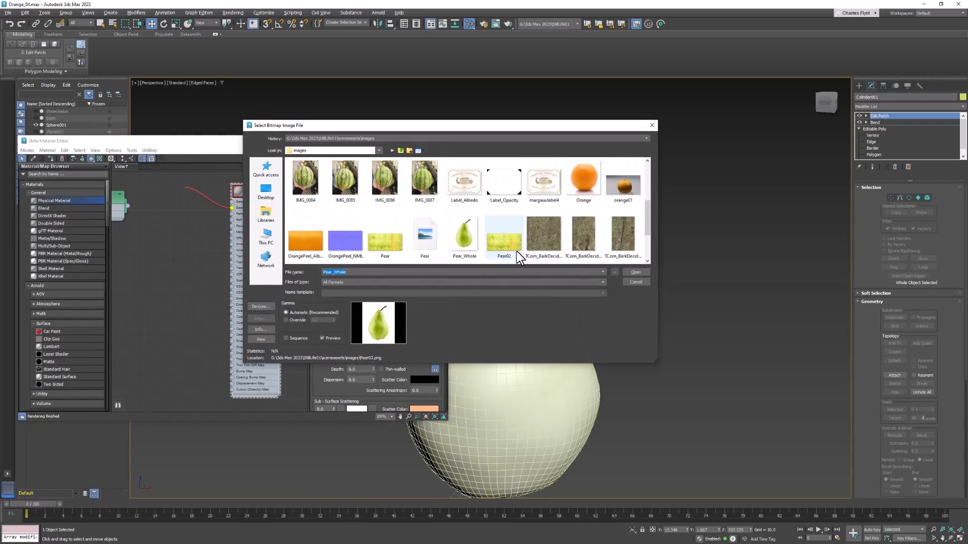
click(635, 272)
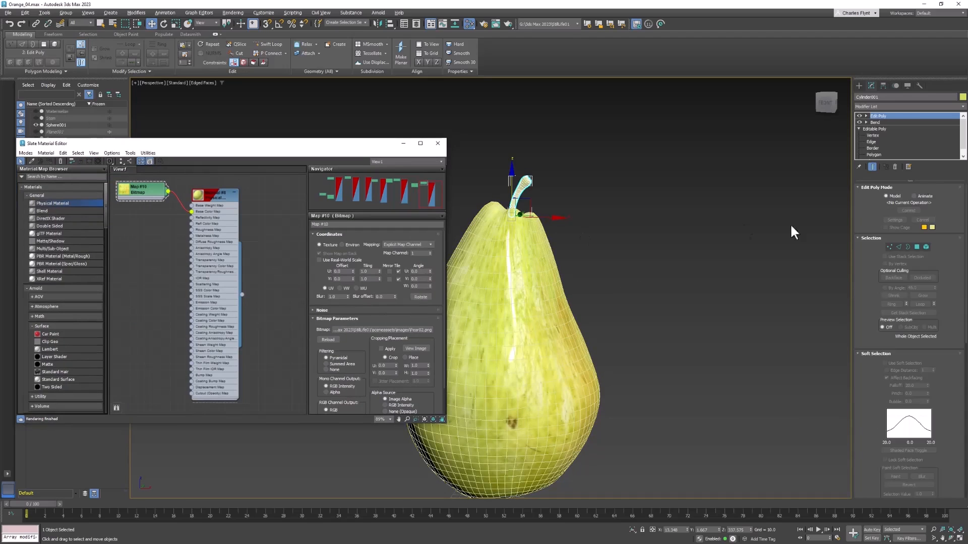
- Add a second Physical Material and connect a Bitmap using the TCom_BarkDeciduous0163_3_S image to its Base Color Map
middle_drag(323, 230, 201, 234)
drag(269, 203, 211, 195)
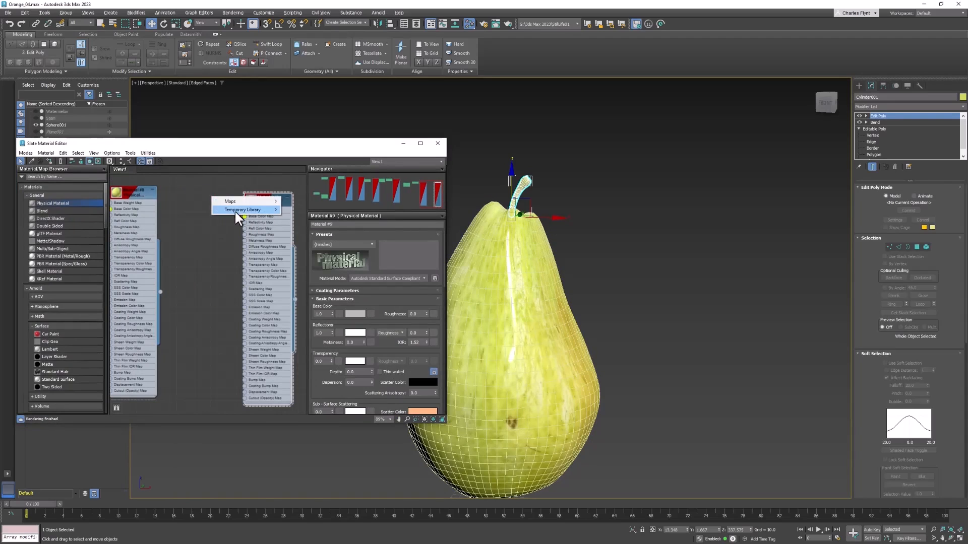
mouse_move(262, 201)
mouse_move(323, 208)
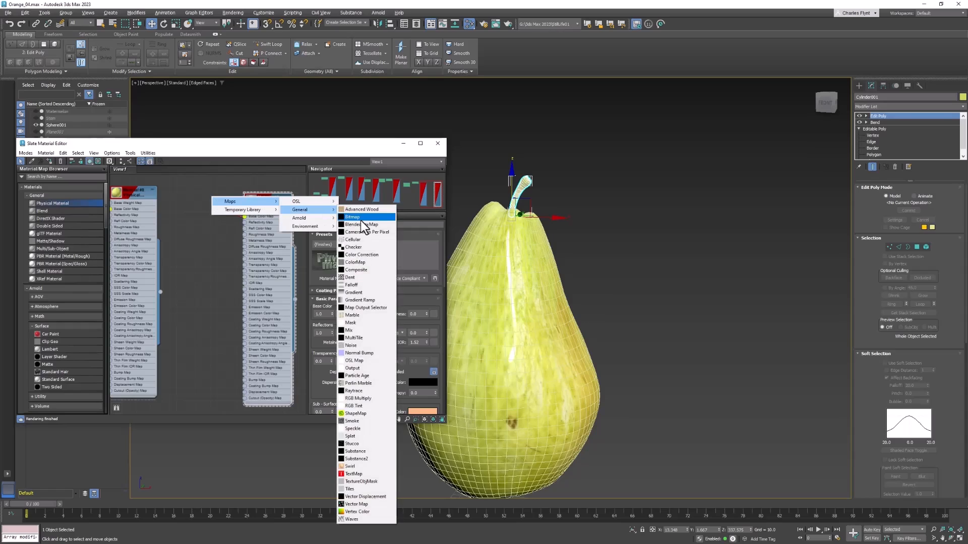
click(359, 219)
scroll(563, 225, down, 3)
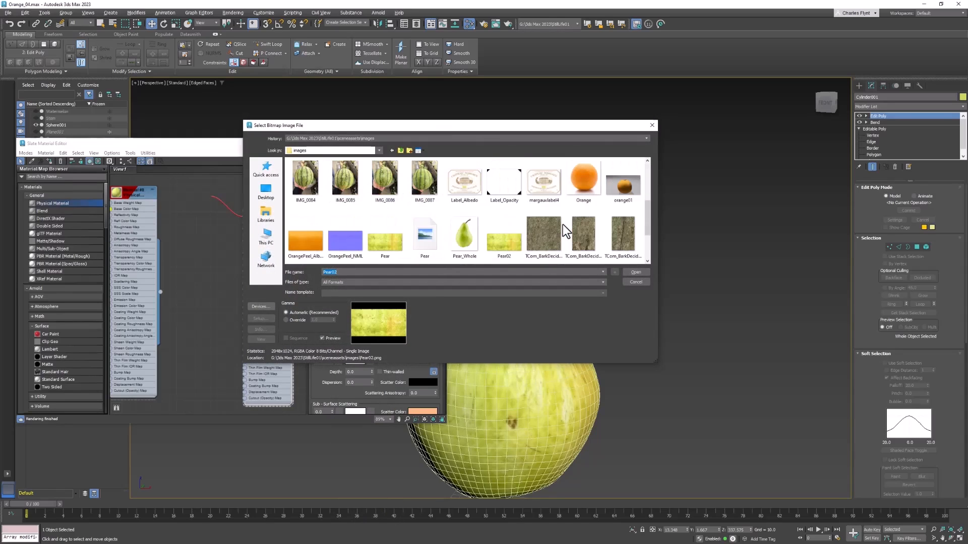
click(627, 237)
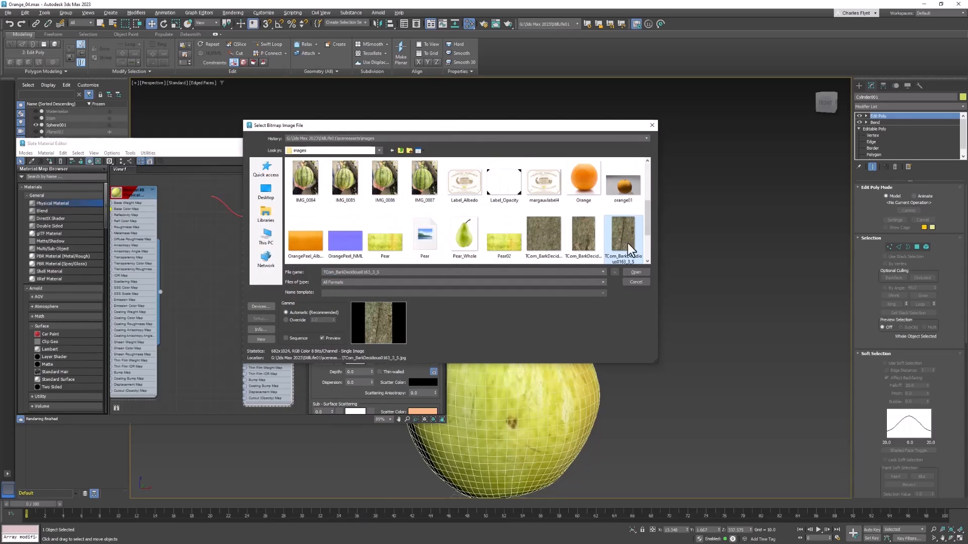
click(633, 270)
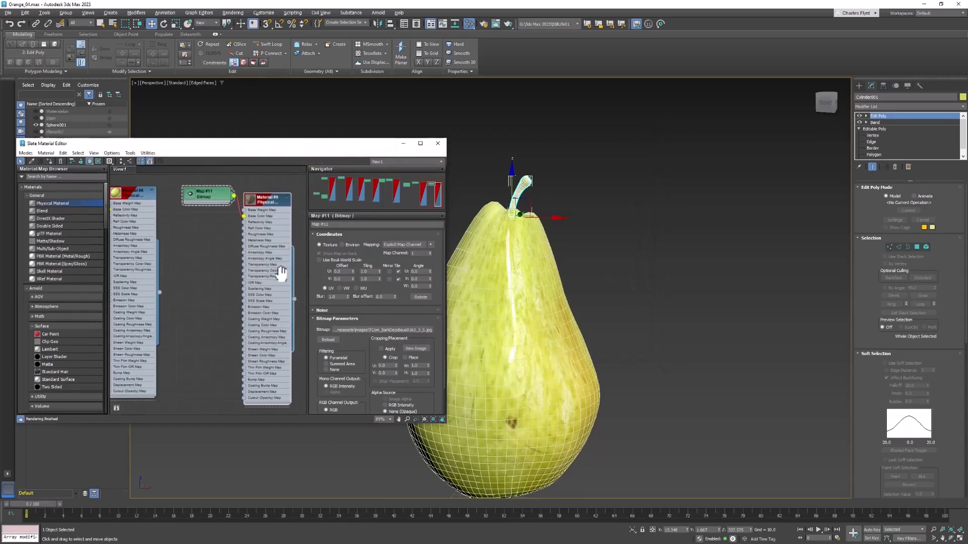
drag(215, 212, 198, 219)
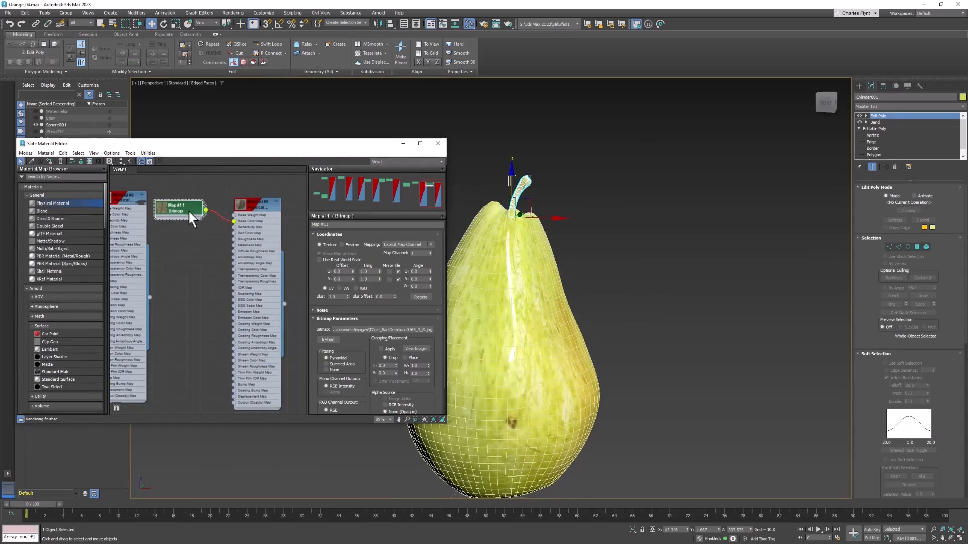
- Assign the bark Physical Material to the stem and set its reflection weight to 0.0 and reflection roughness to 1.0
drag(285, 304, 525, 184)
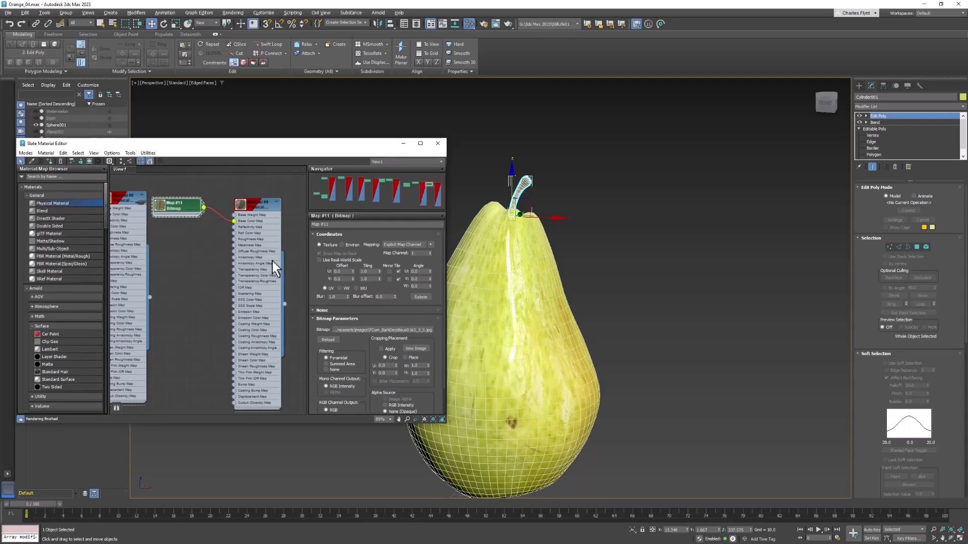
click(276, 199)
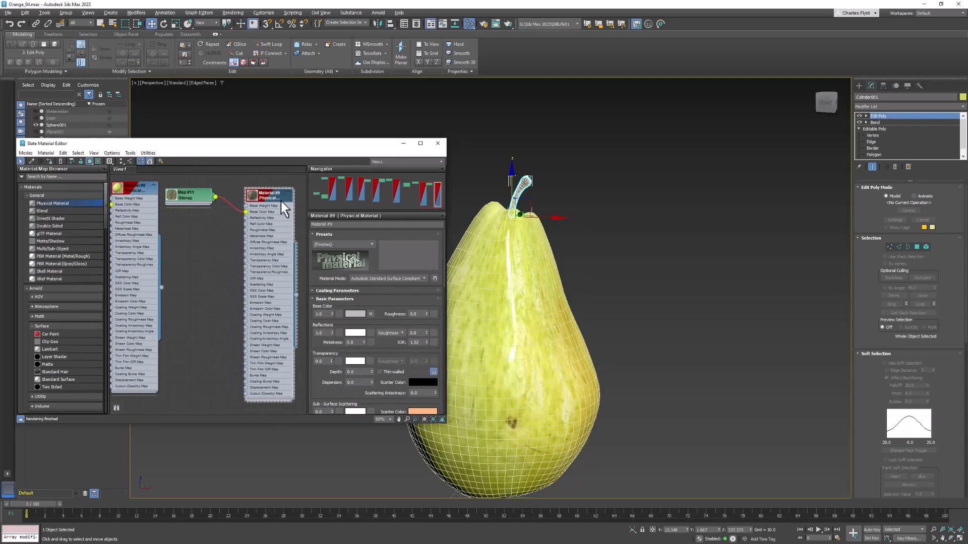
right_click(331, 332)
drag(426, 332, 415, 190)
middle_drag(213, 278, 220, 291)
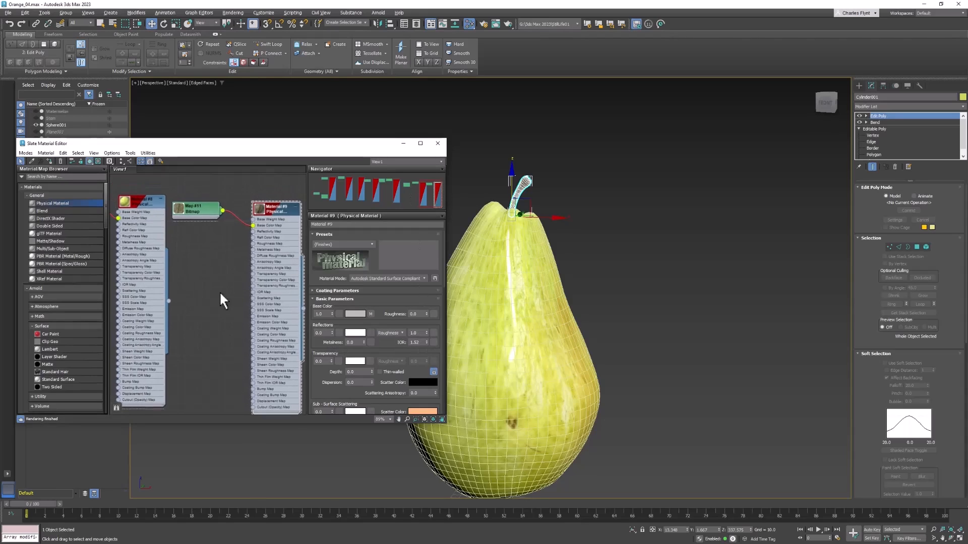
click(438, 144)
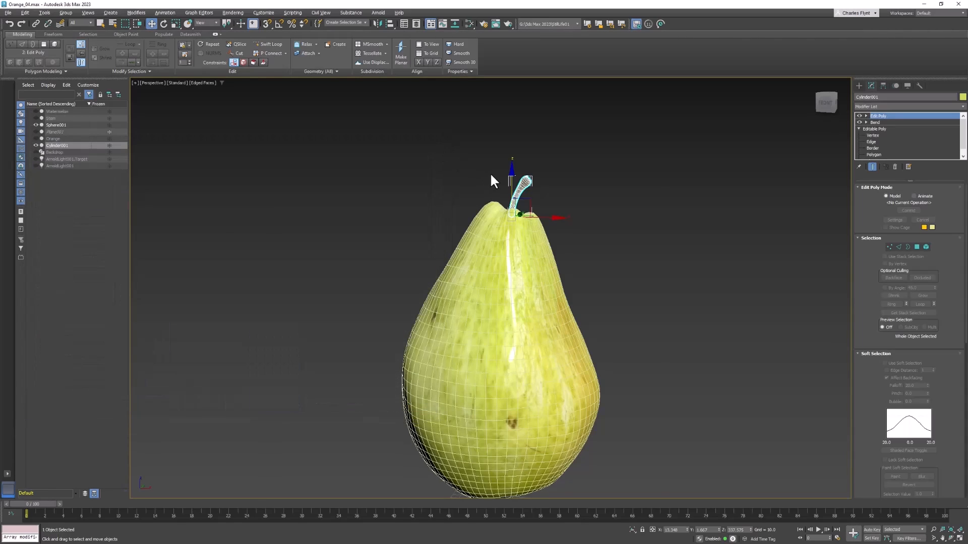
- Unhide the Backdrop, ArnoldLight001.Target and ArnoldLight001
click(35, 152)
click(36, 159)
click(35, 166)
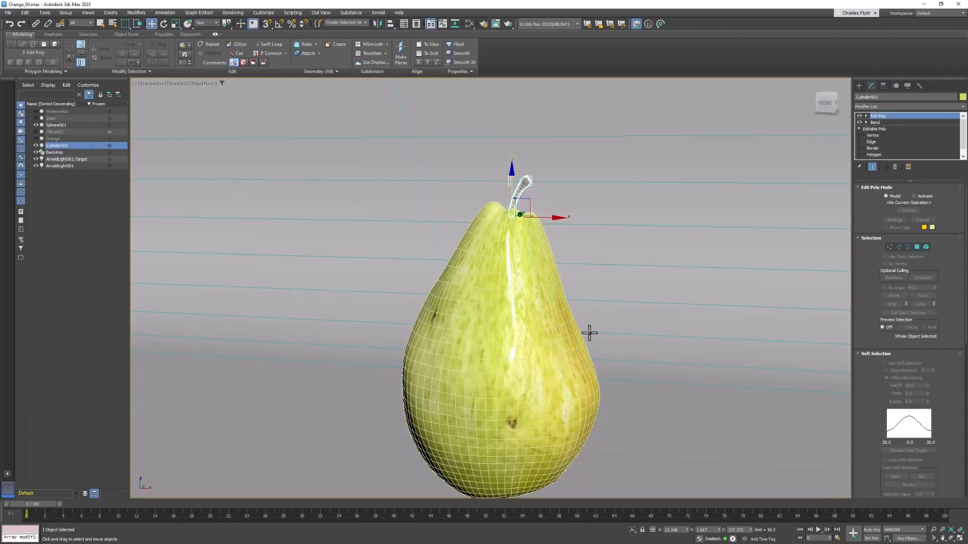
mouse_move(589, 333)
alt+middle_down()
mouse_move(575, 309)
mouse_move(498, 283)
alt+middle_up()
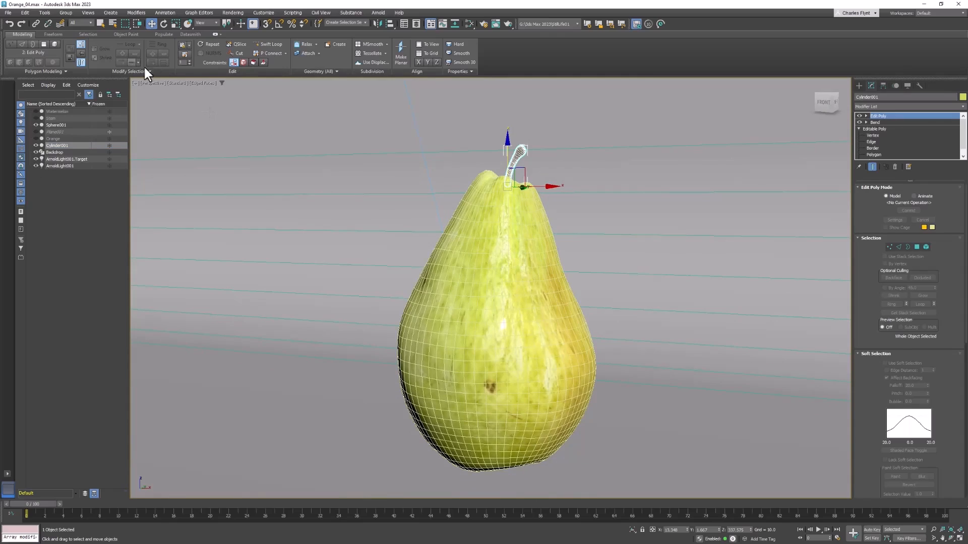
- Turn off Edged Faces in the Perspective view and switch its rendering mode to ActiveShade using Arnold
click(200, 83)
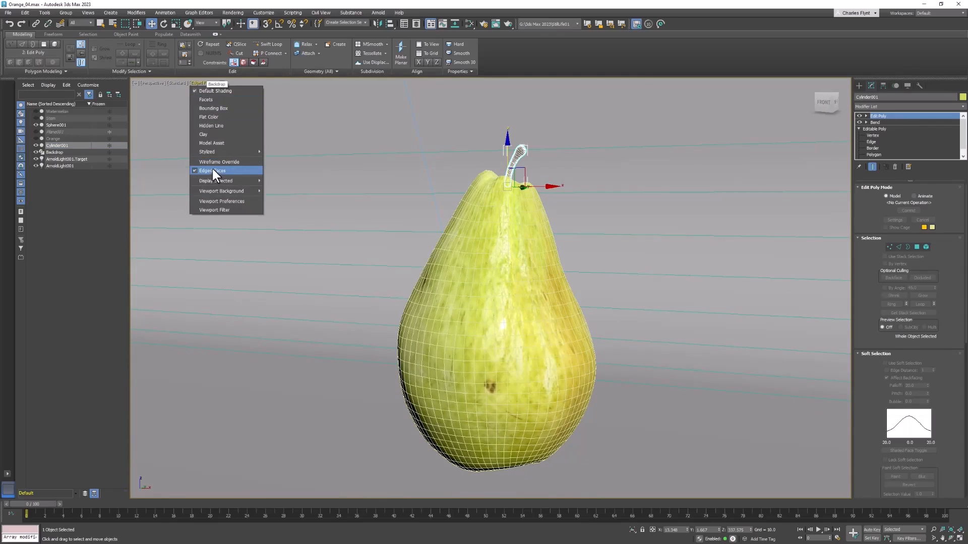
click(211, 167)
click(175, 83)
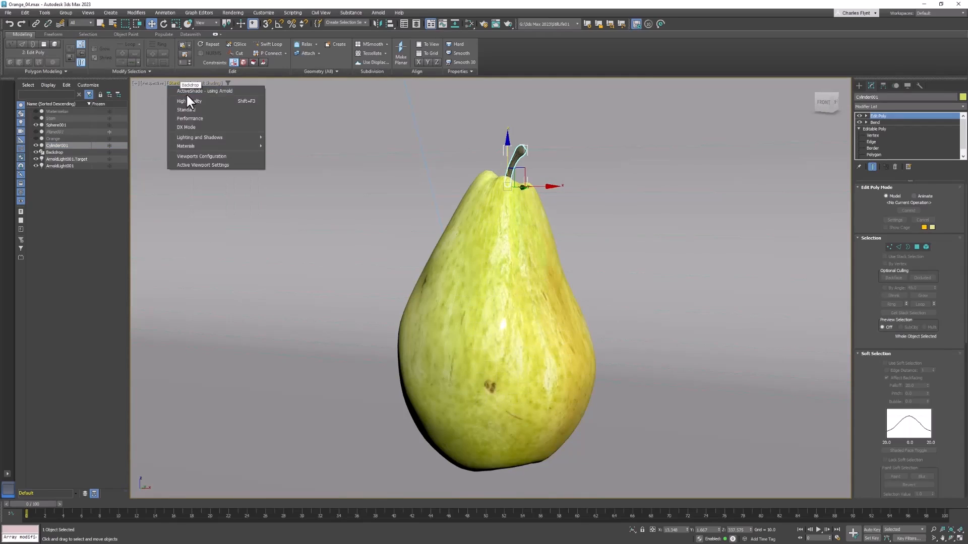
click(186, 92)
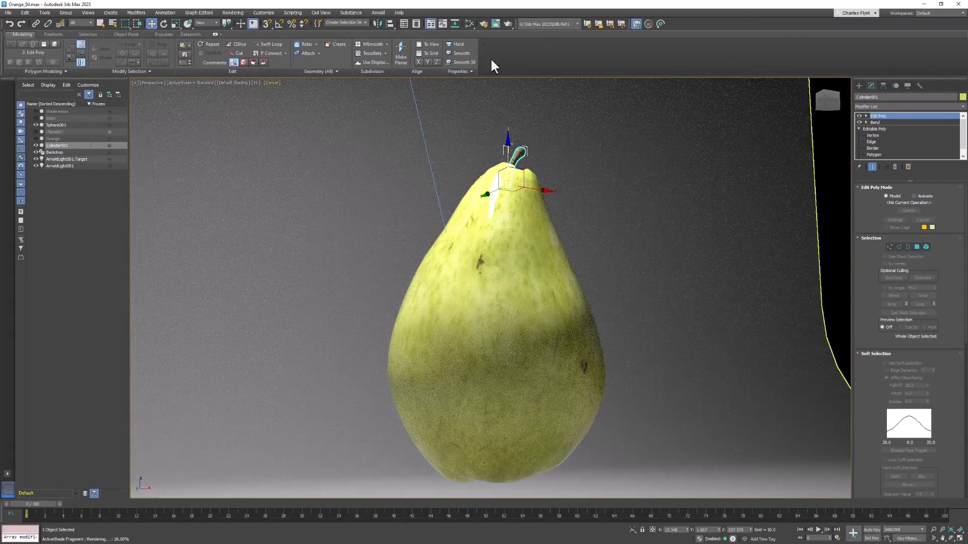
- Rename the pear skin's Physical Material as Pear and give the stem's bark material its own name
click(470, 24)
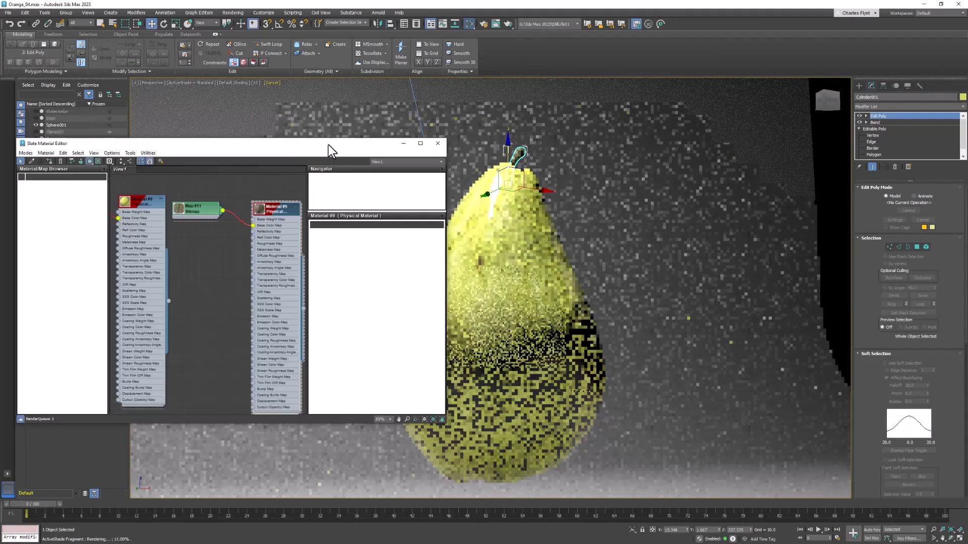
double_click(143, 208)
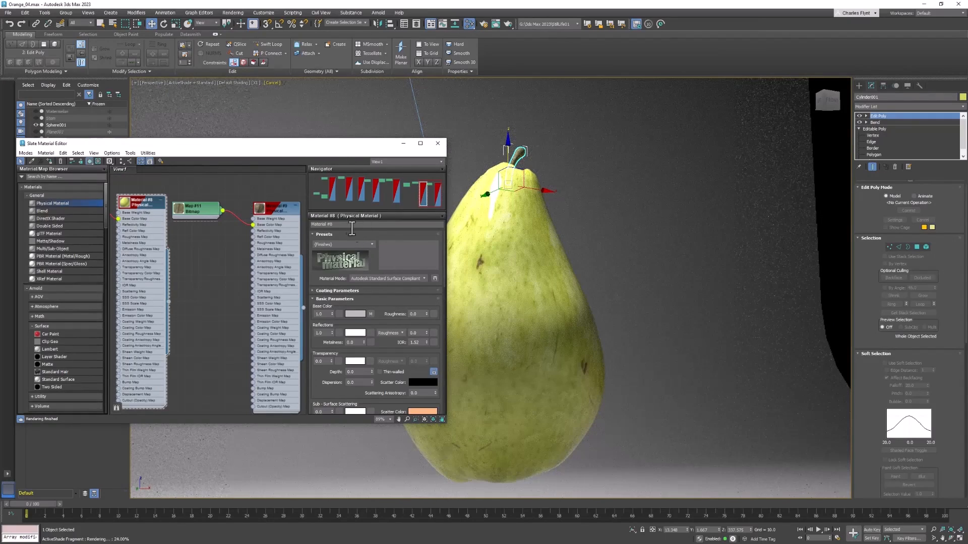
click(352, 225)
text(Pear)
click(298, 228)
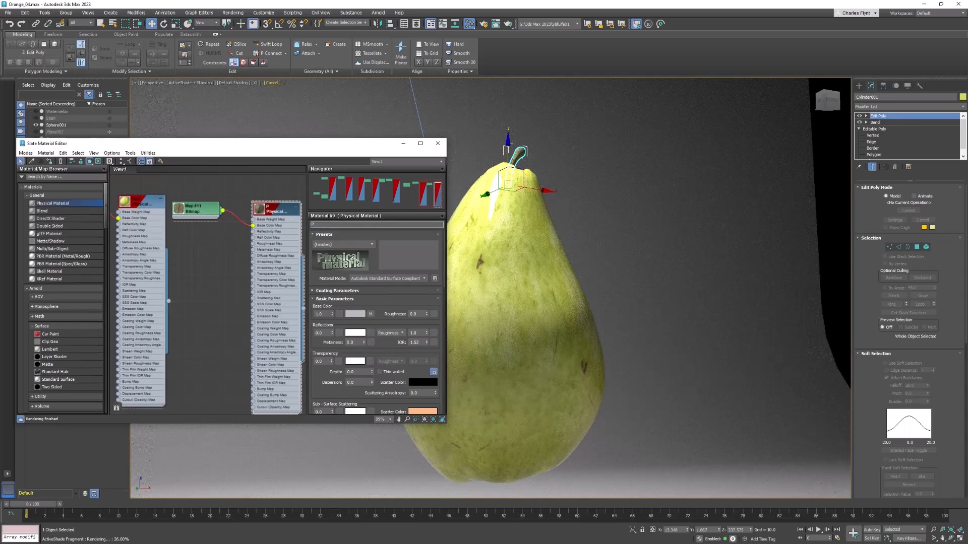
- Set the Pear material's reflection roughness to 0.47 and its reflection weight to about 0.42
click(147, 202)
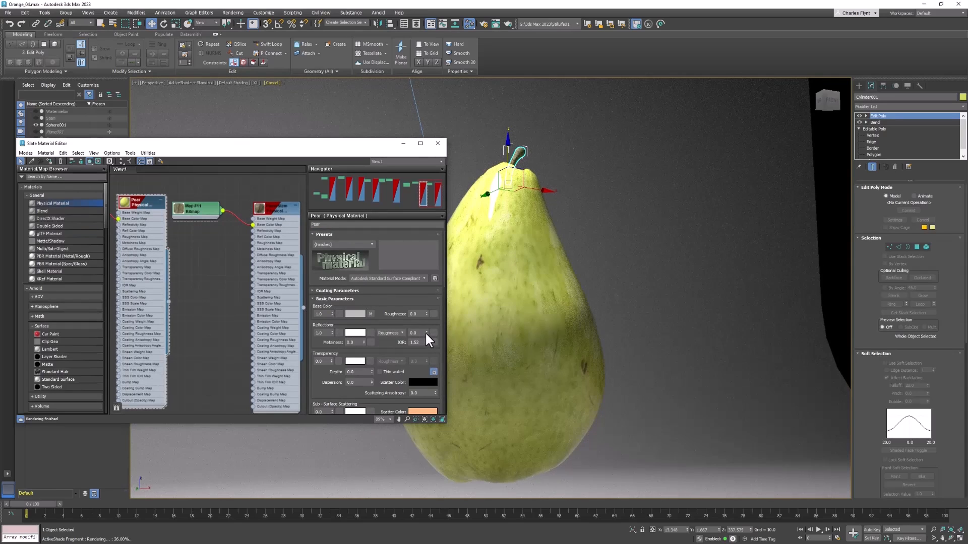
drag(426, 333, 434, 311)
click(332, 334)
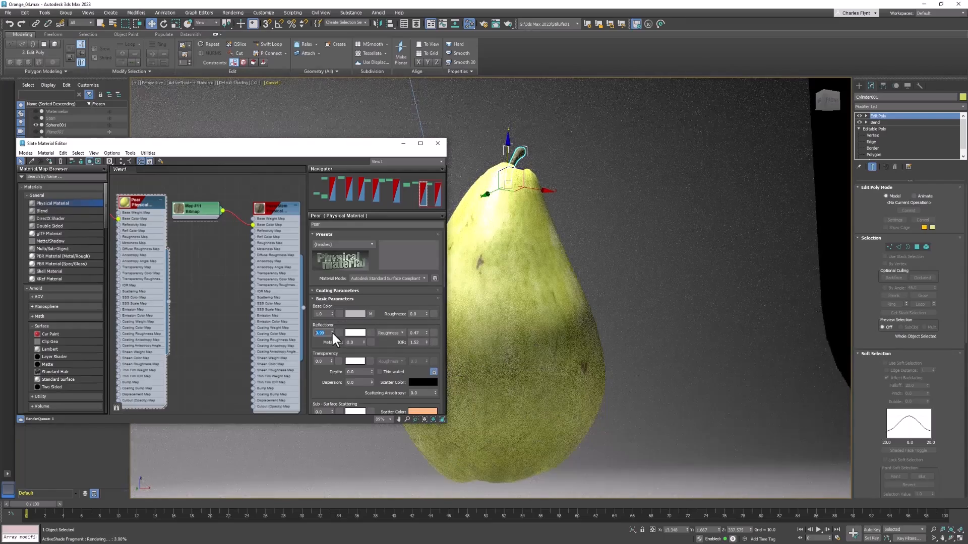
drag(331, 330, 331, 347)
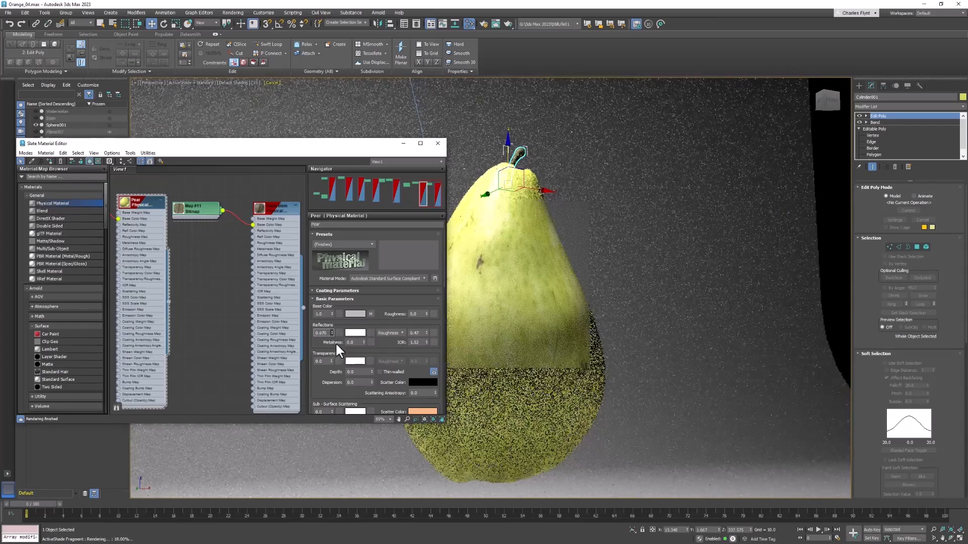
click(438, 143)
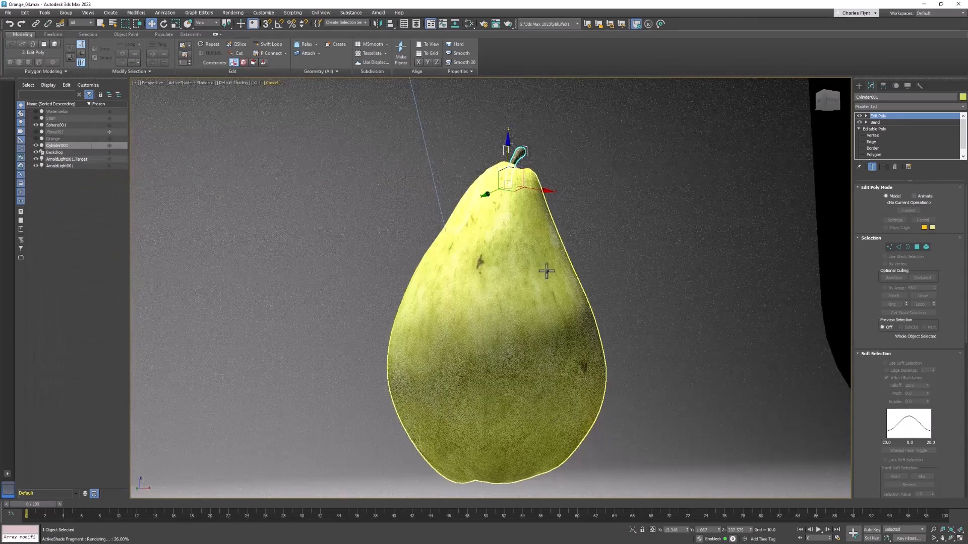
click(469, 22)
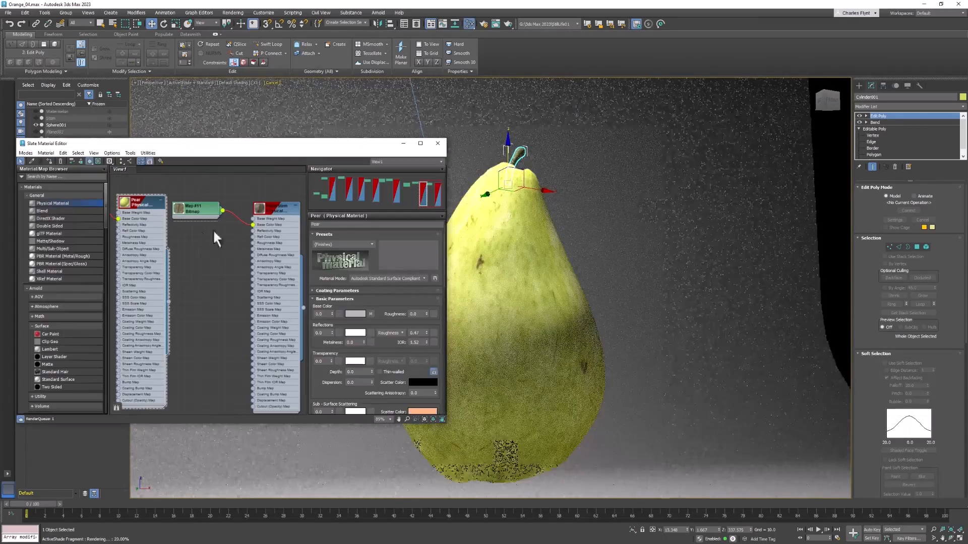
drag(331, 331, 343, 315)
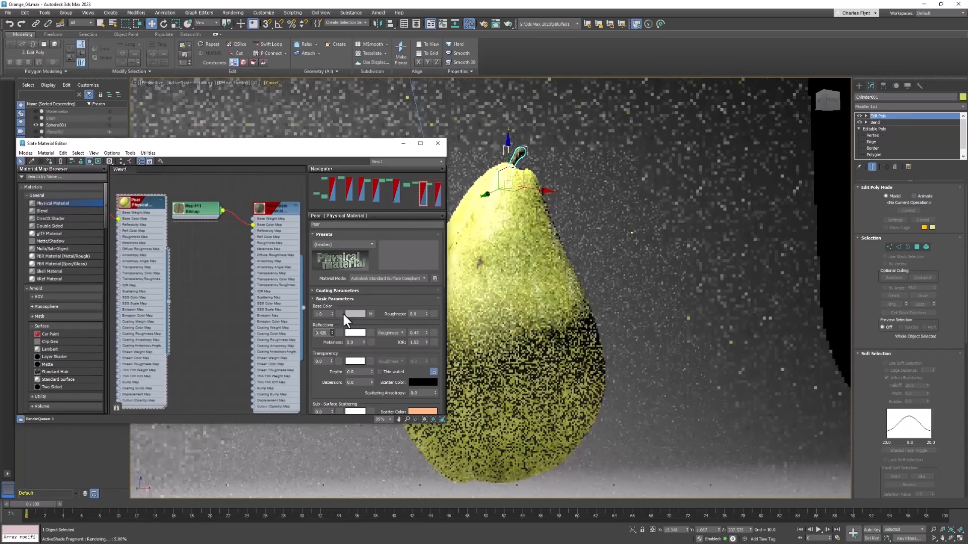
click(440, 143)
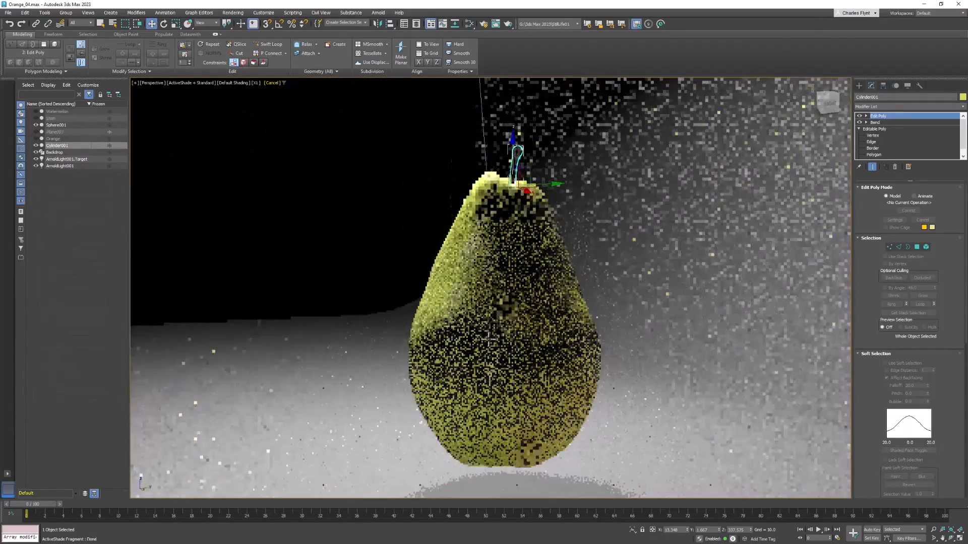
- Show all four viewports and move the Arnold light along X in the Top view to the opposite side of the pear
alt+middle_drag(490, 338, 566, 330)
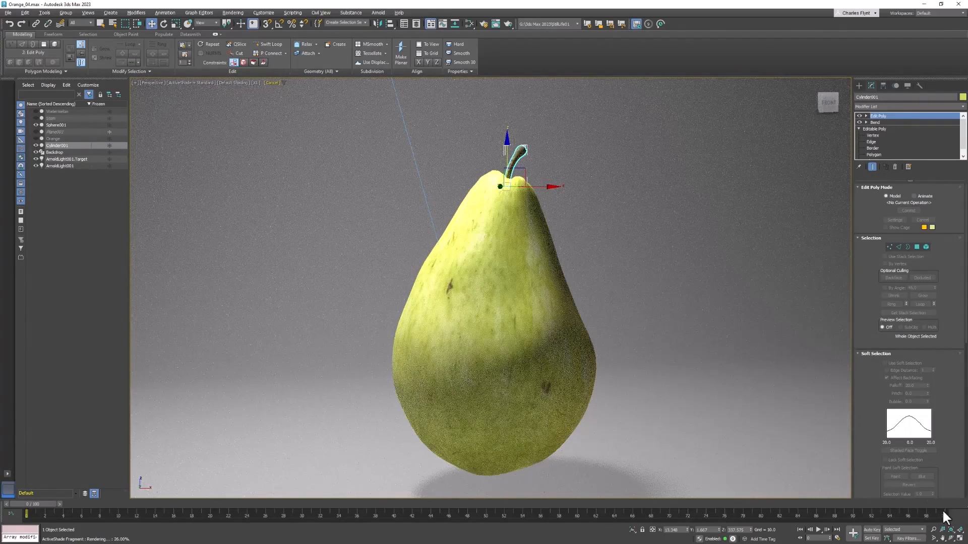
click(960, 539)
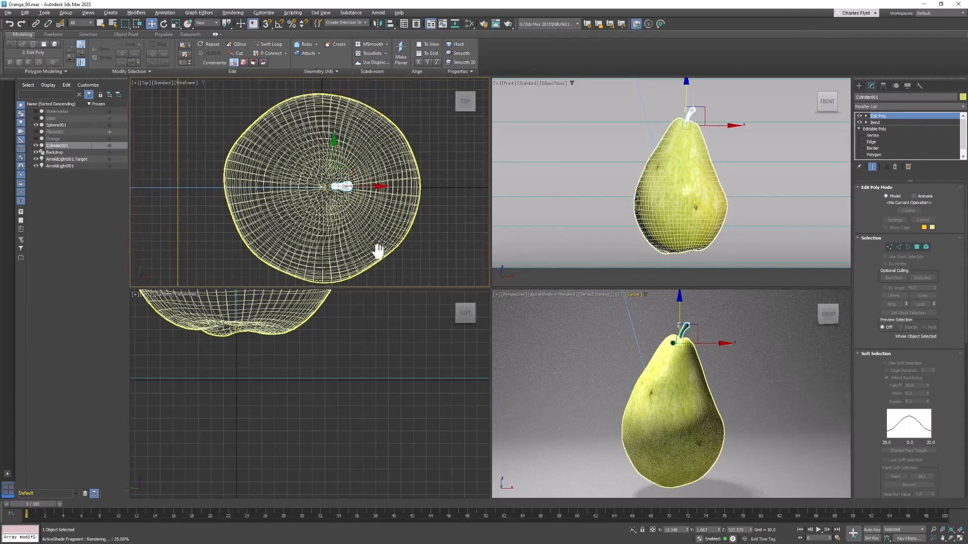
click(279, 230)
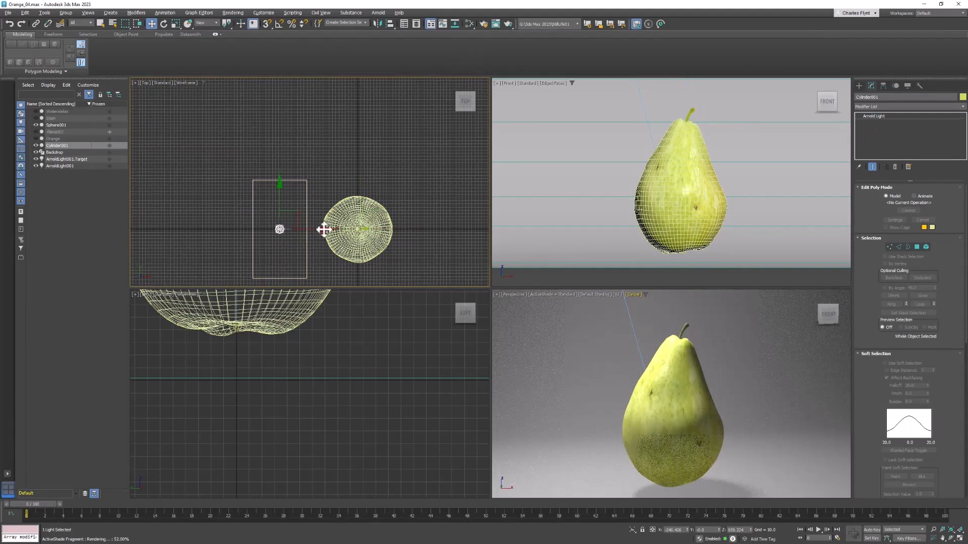
drag(322, 230, 473, 271)
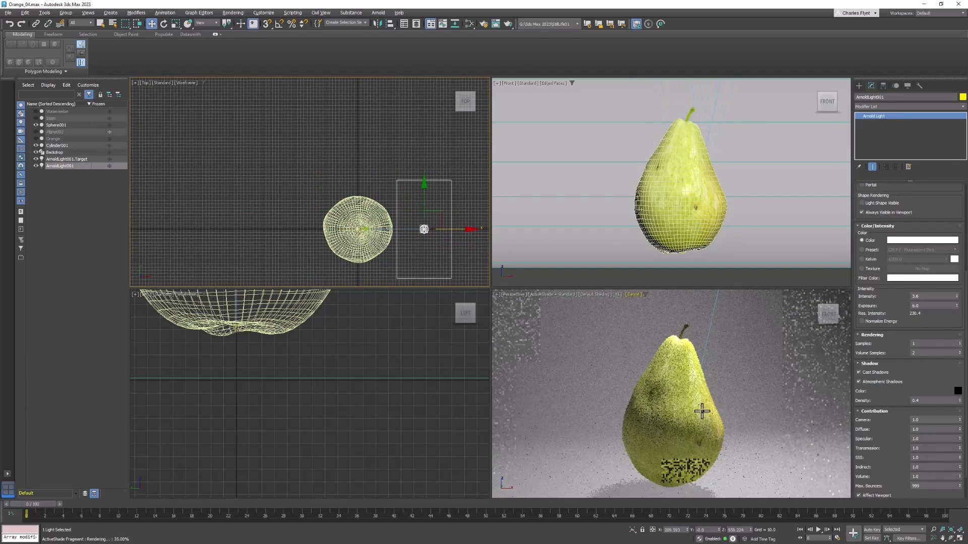
- Select the pear and its stem together and lower them to the backdrop floor in the Front view
click(702, 207)
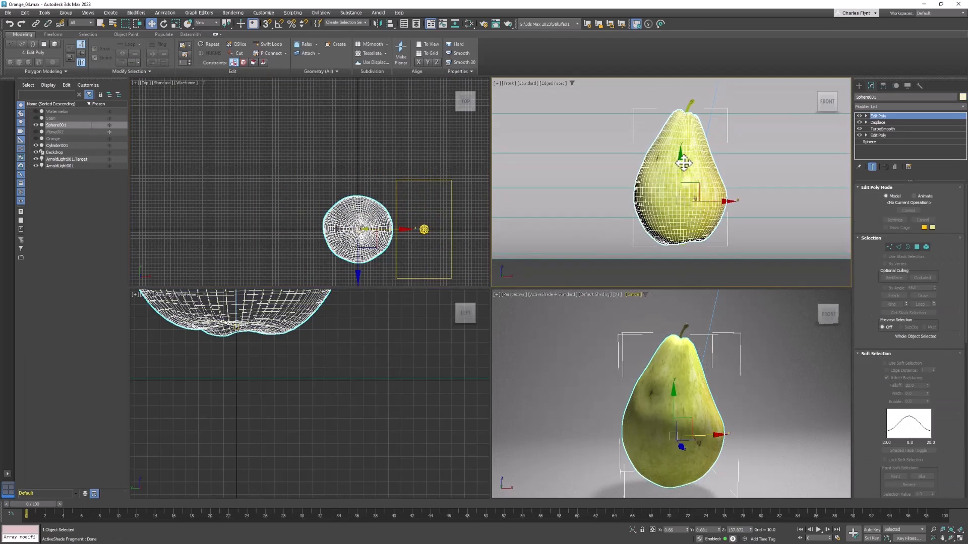
ctrl+click(690, 102)
scroll(689, 194, up, 3)
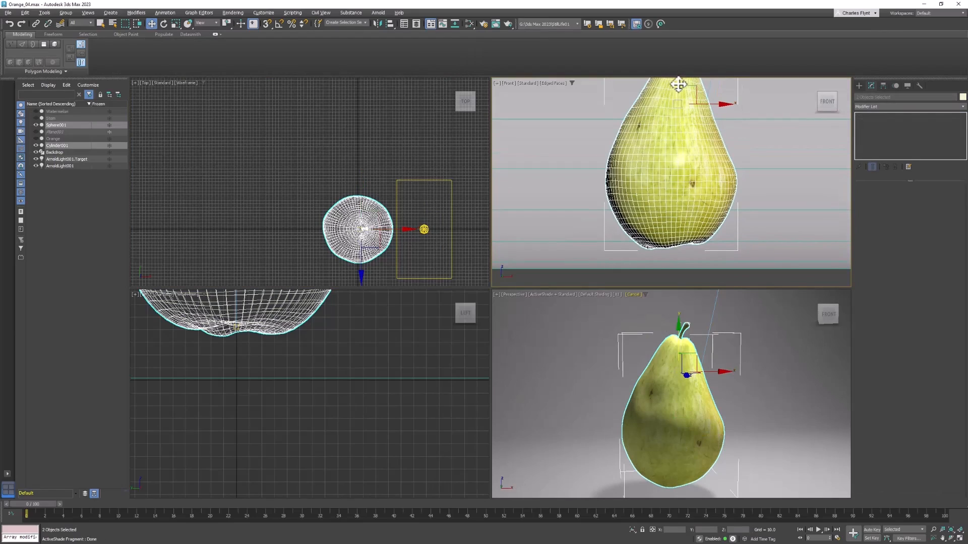
drag(679, 81, 674, 99)
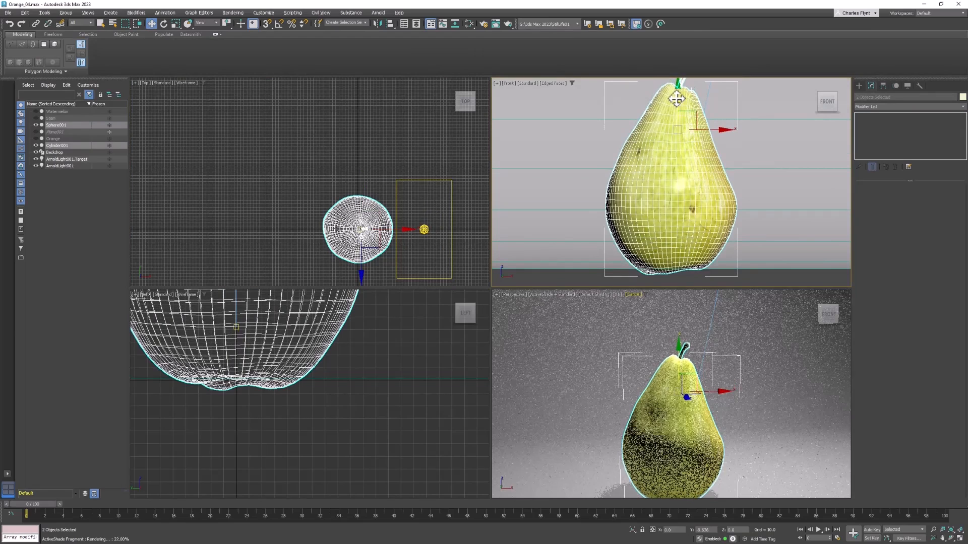
- Tilt the pear and stem slightly clockwise in the Front view and raise them a little to rest on the floor
click(163, 23)
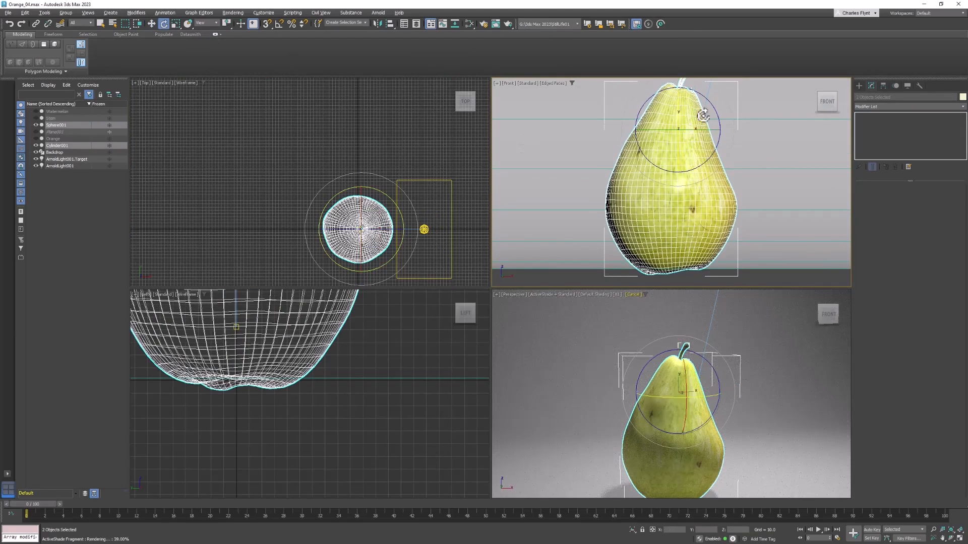
drag(710, 104, 704, 99)
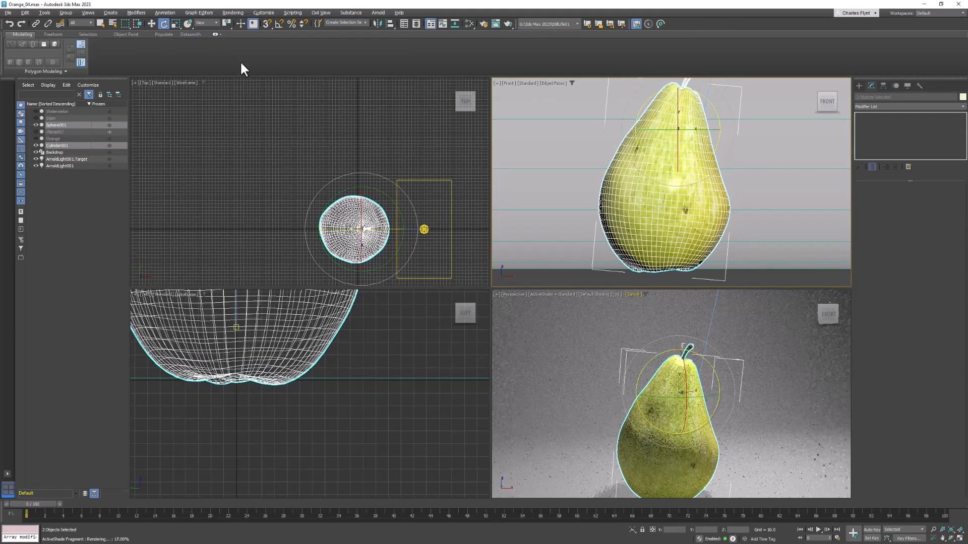
click(151, 23)
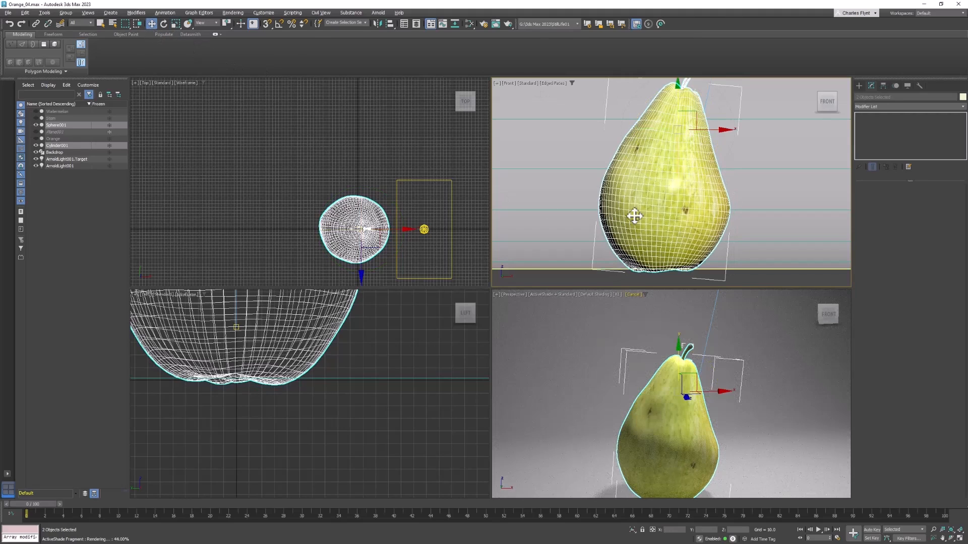
drag(676, 98, 678, 95)
- Frame the whole pear and its shadow in the Perspective view and render it
middle_click(706, 446)
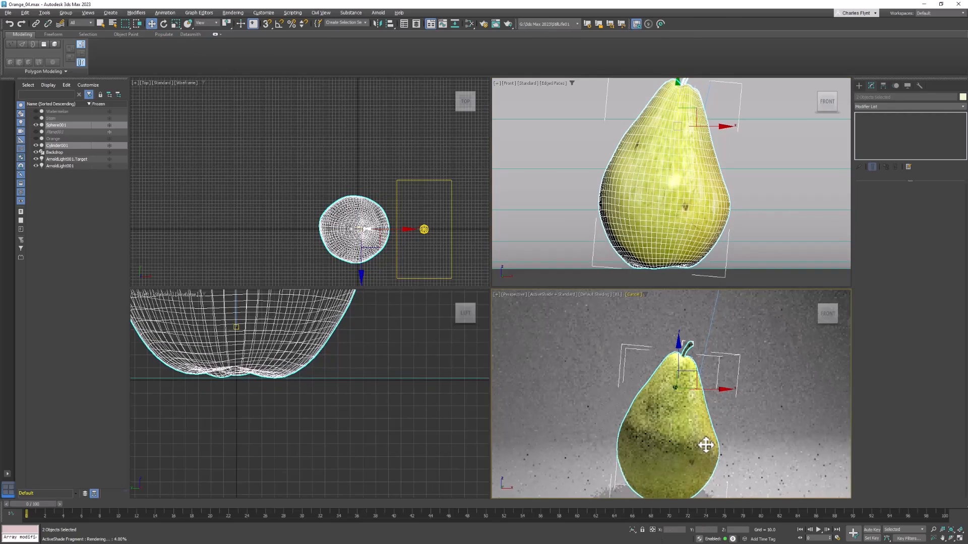
alt+middle_drag(707, 437, 706, 417)
scroll(709, 437, up, 1)
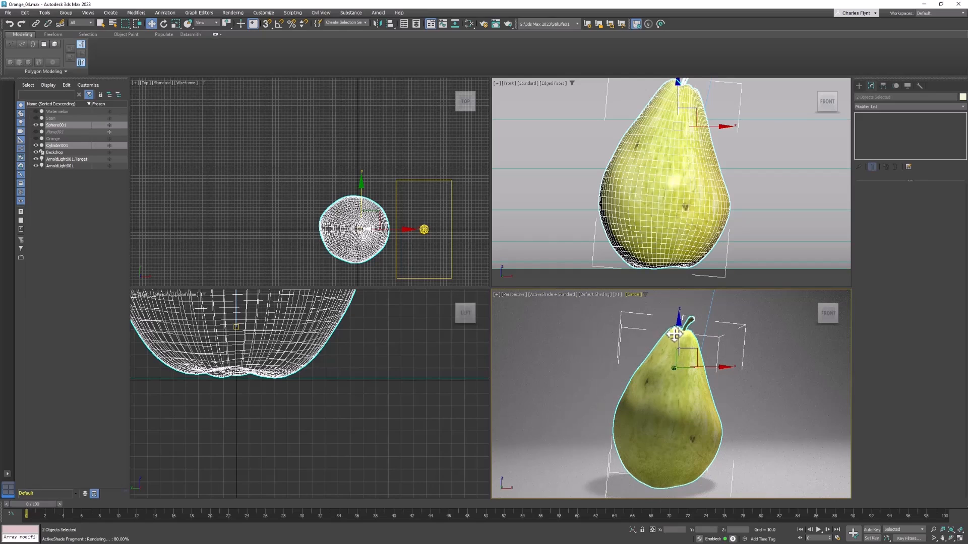
click(226, 11)
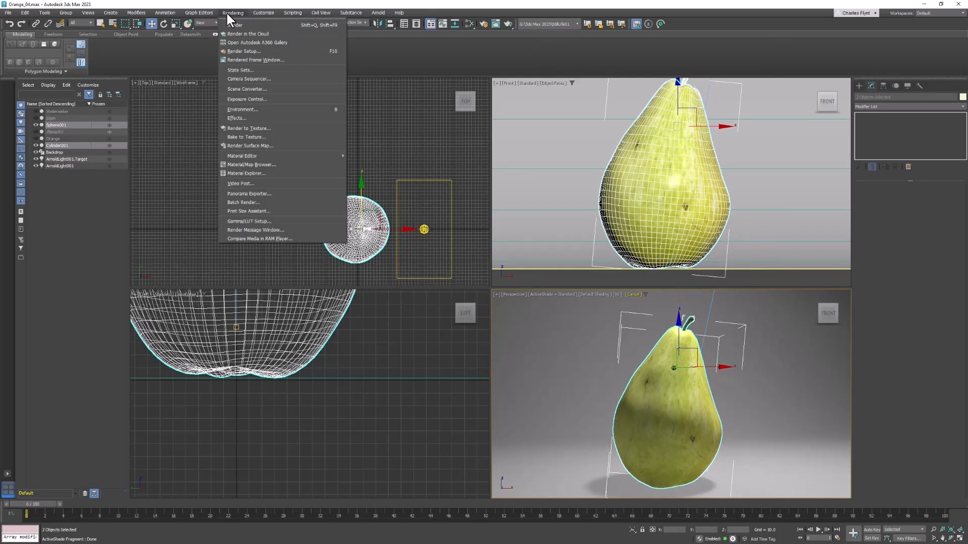
click(239, 25)
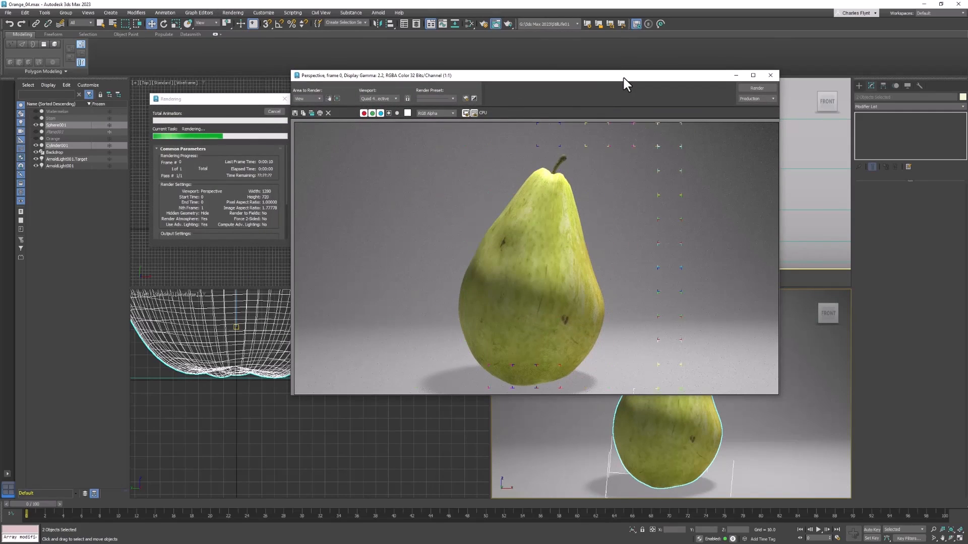
- Save the rendered image in the images folder as a JPEG file named Pear01 with quality 100
click(294, 114)
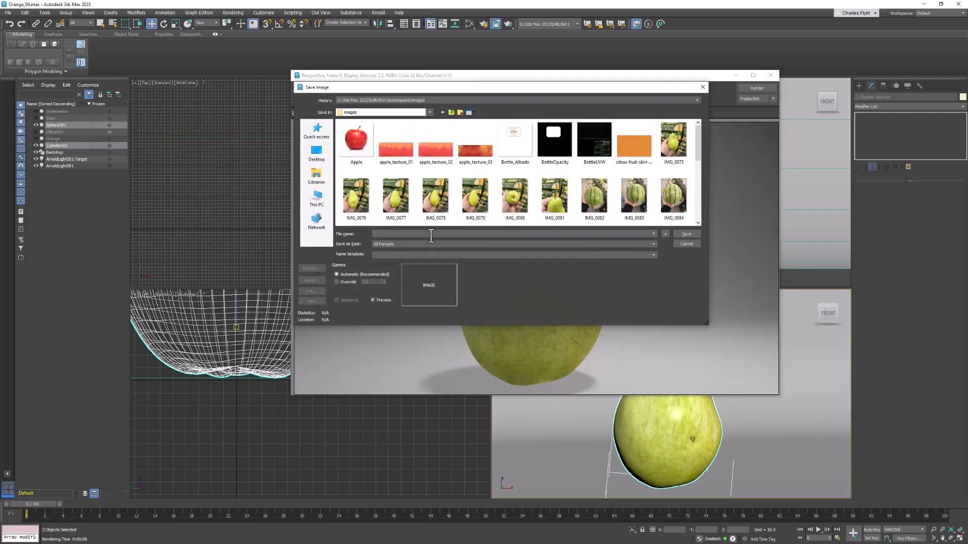
text(Pear)
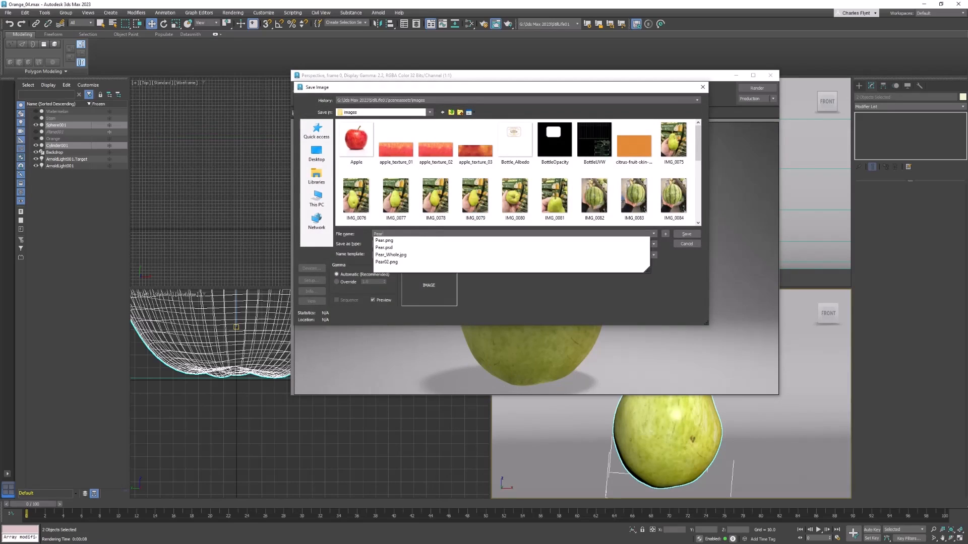
text(01)
click(449, 245)
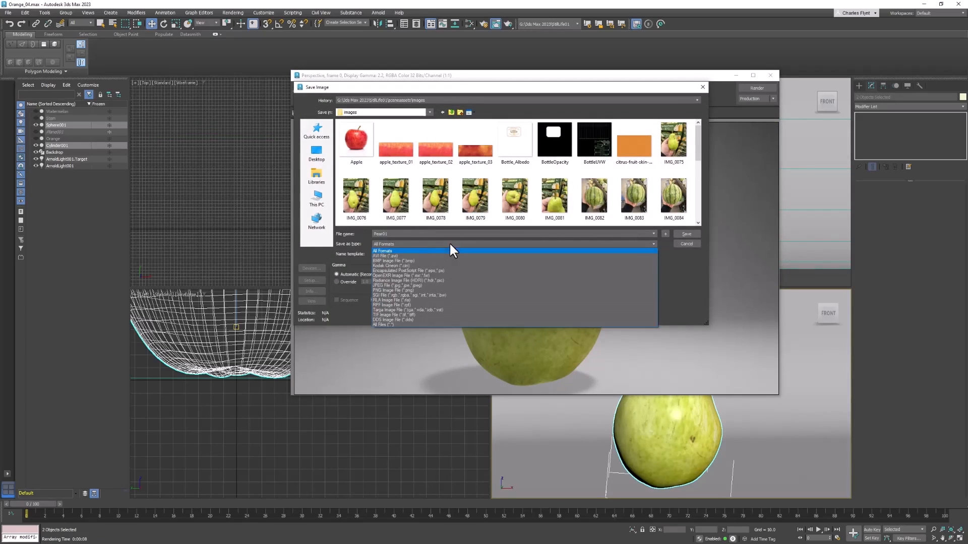
click(457, 285)
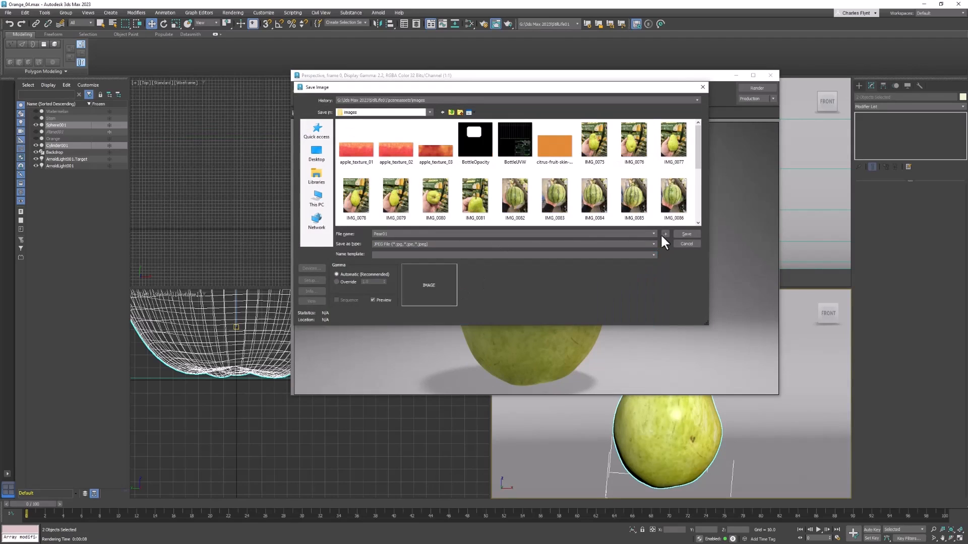
click(686, 234)
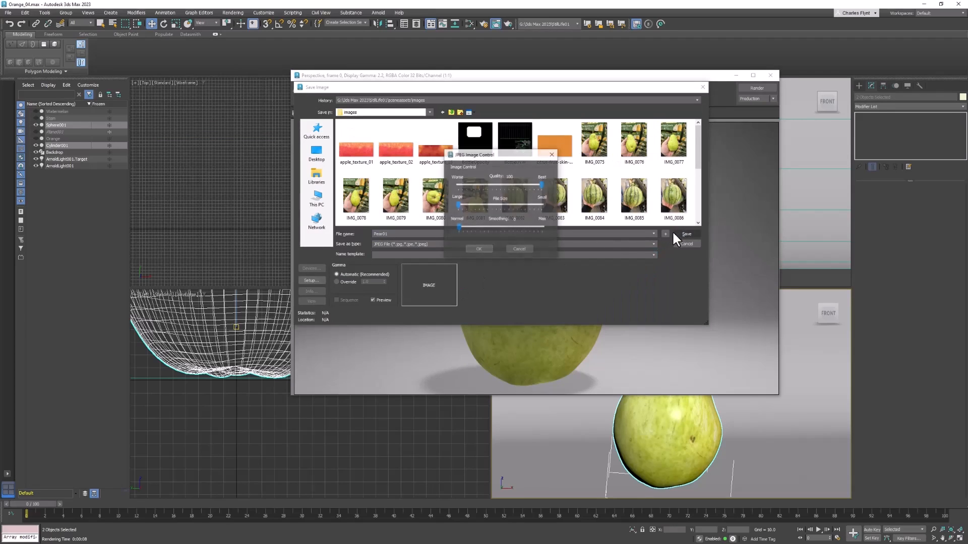
click(488, 247)
drag(688, 77, 665, 83)
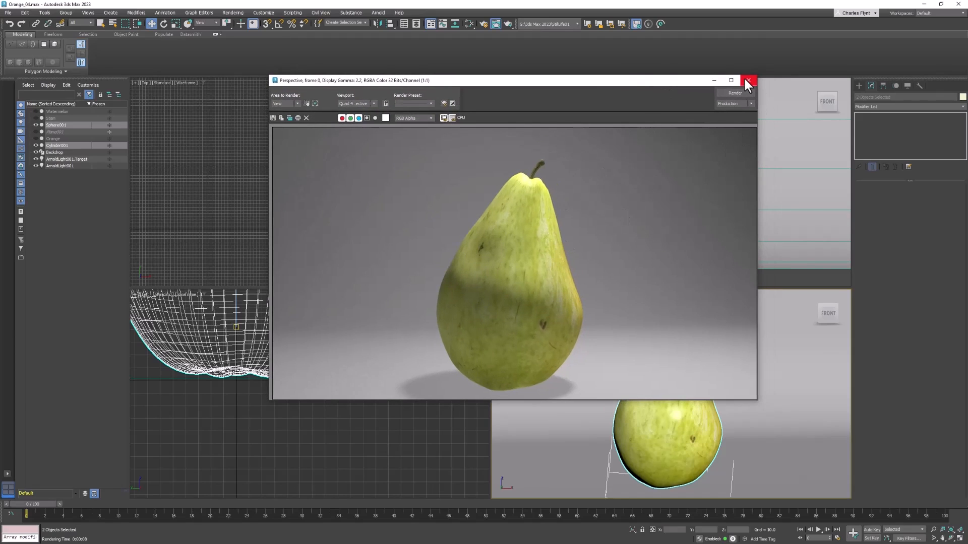
drag(635, 83, 615, 87)
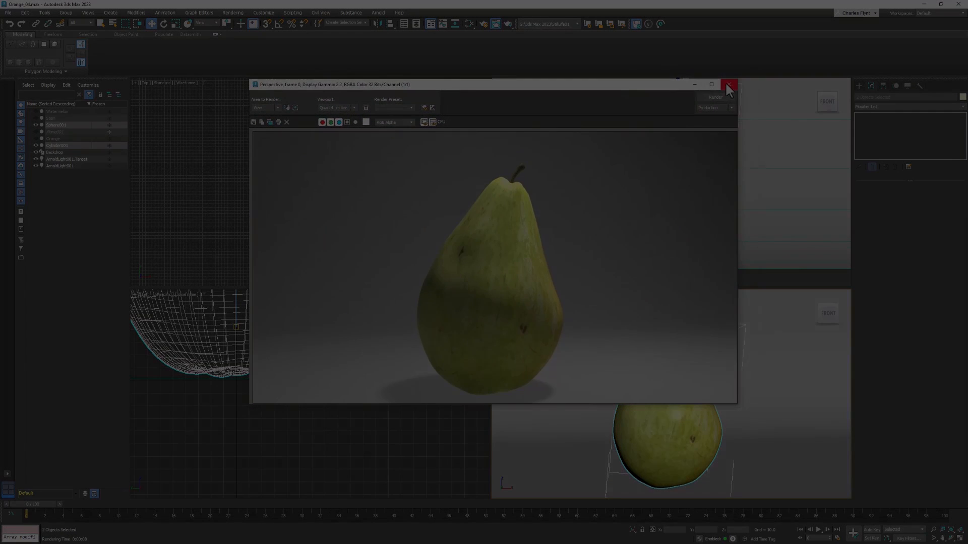